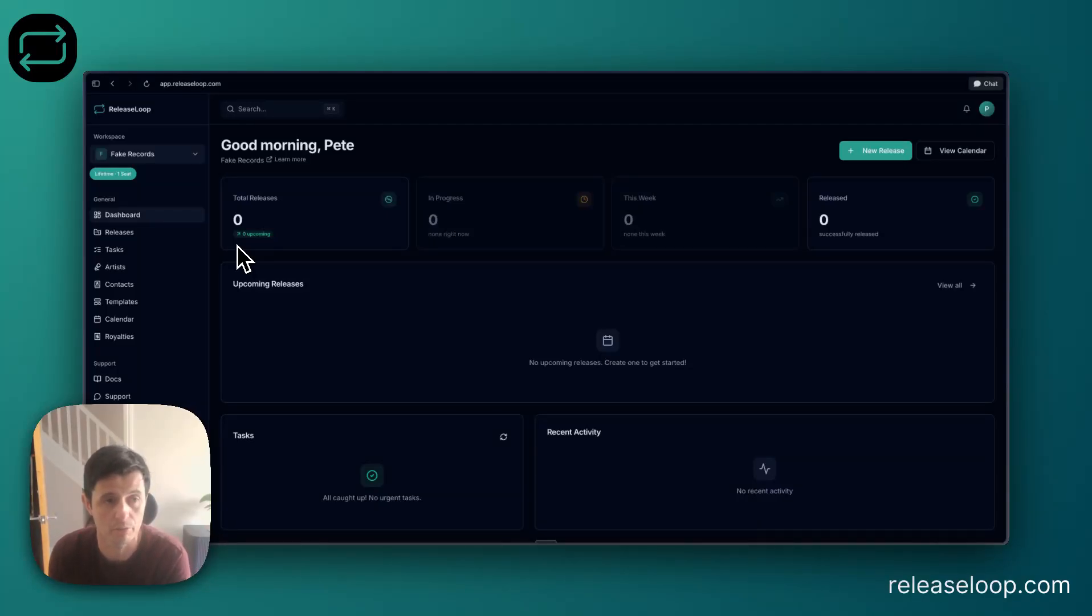
# Start a new artist by searching Spotify for "jay z" and choosing JAŸ-Z from the matches.
pyautogui.click(151, 271)
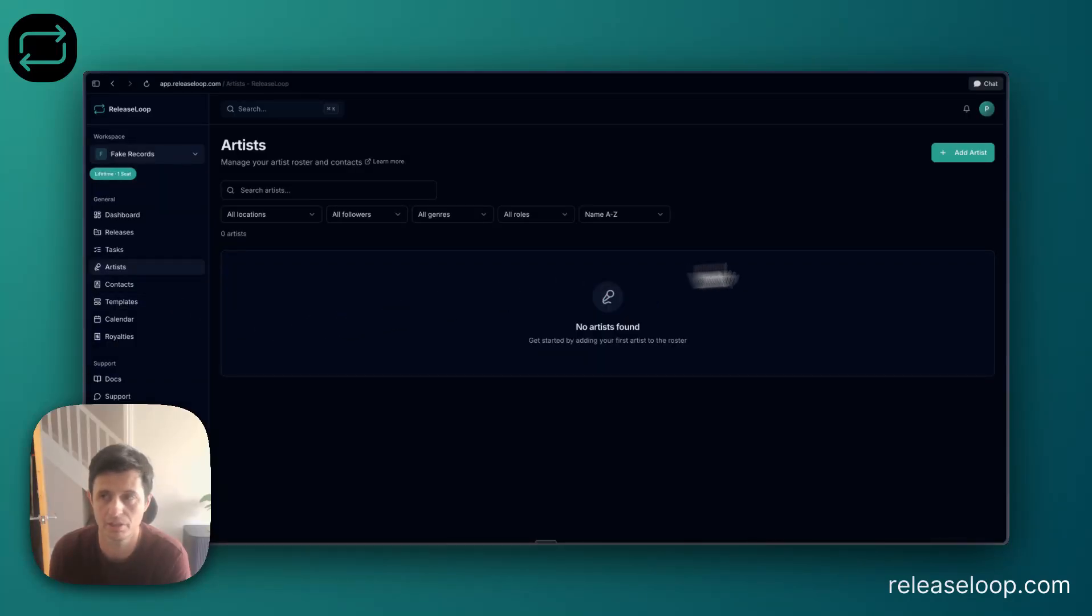
pyautogui.click(972, 155)
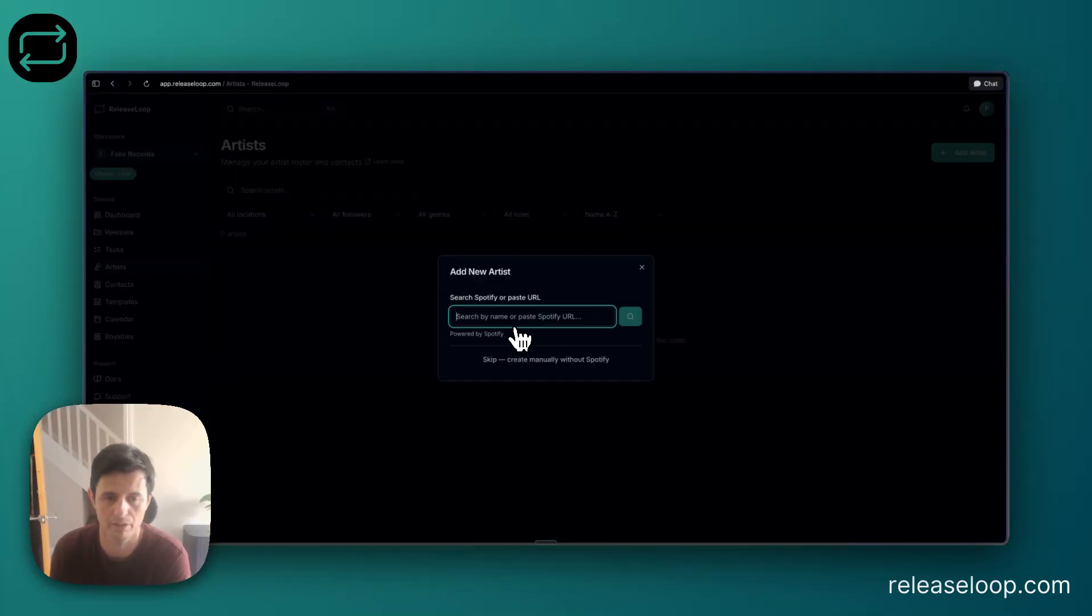
pyautogui.write('jay')
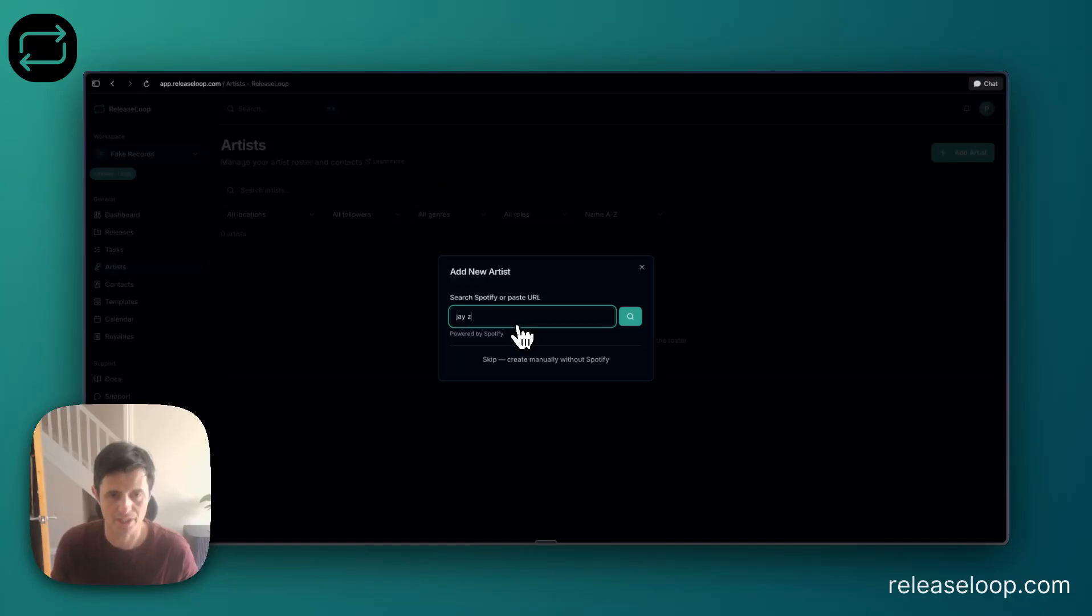
pyautogui.write(' z')
pyautogui.click(628, 314)
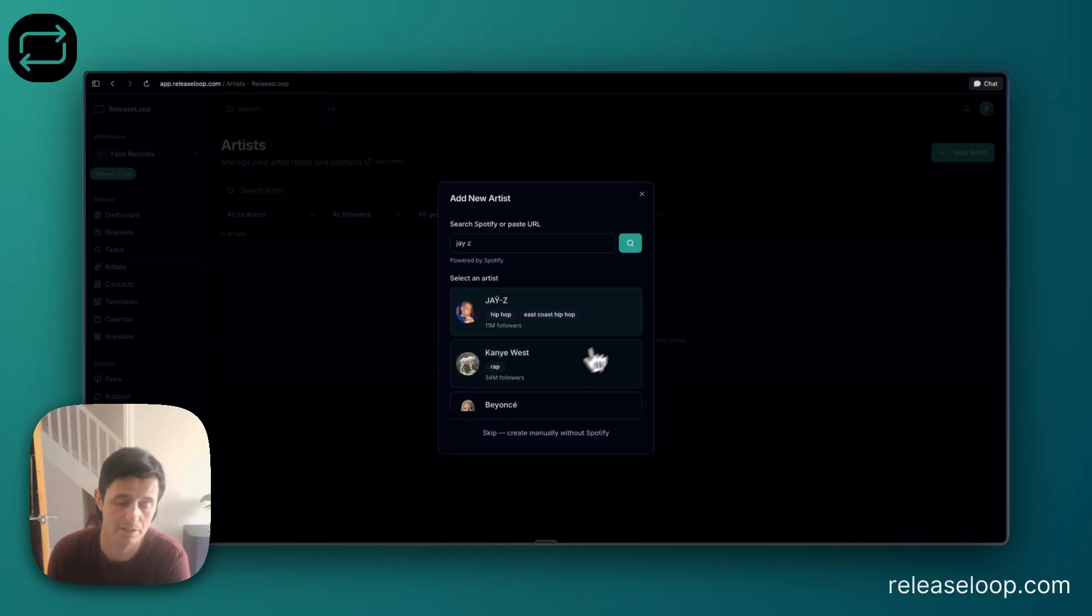
pyautogui.click(602, 314)
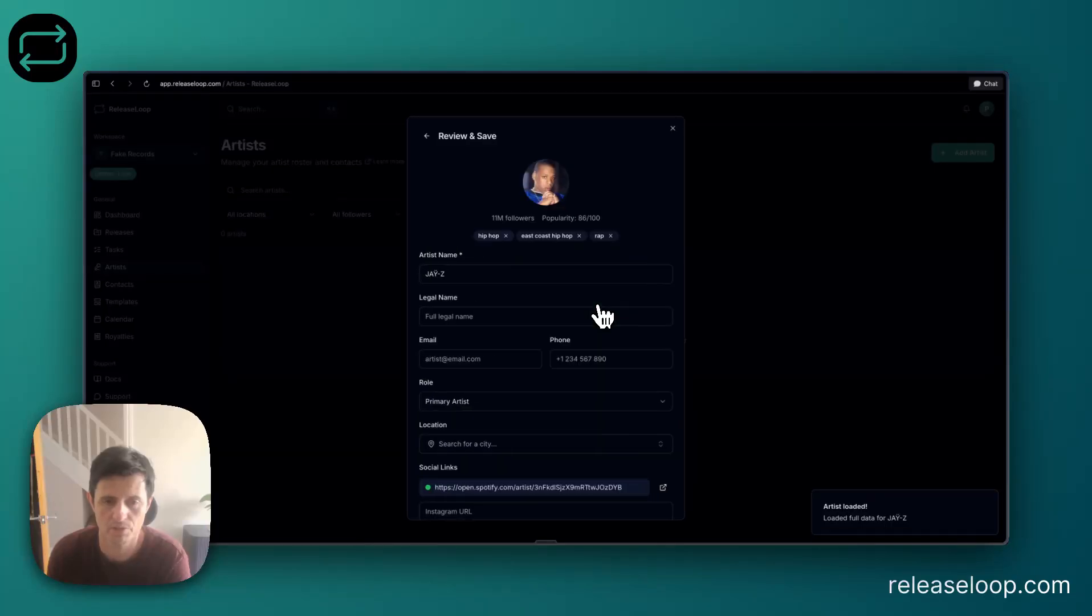
# Fill in the artist's contact e-mail and leave the legal name blank.
pyautogui.scroll(-1, 490, 273)
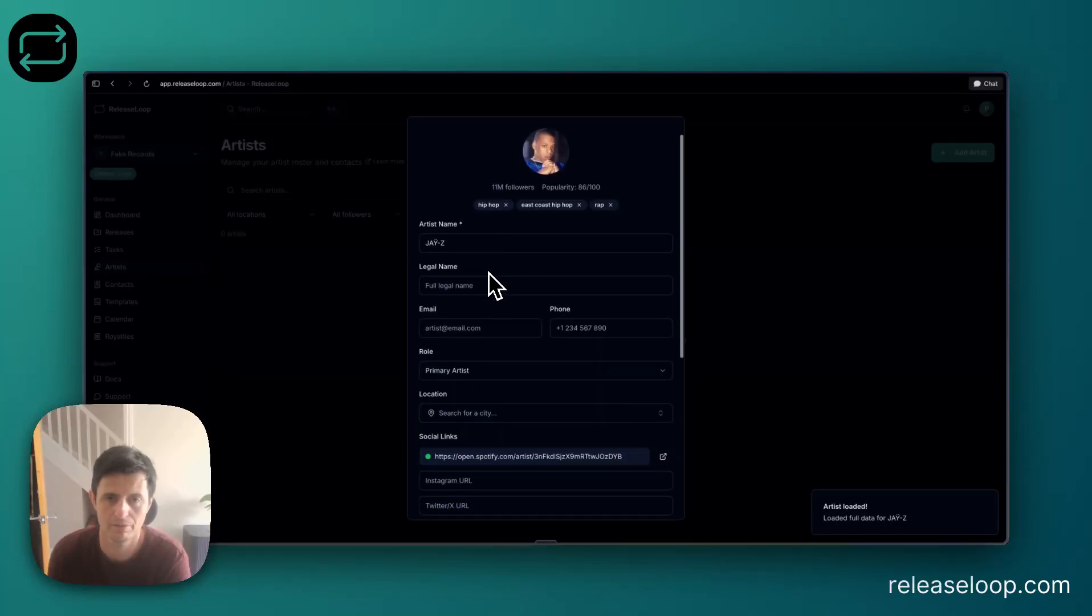
pyautogui.click(487, 285)
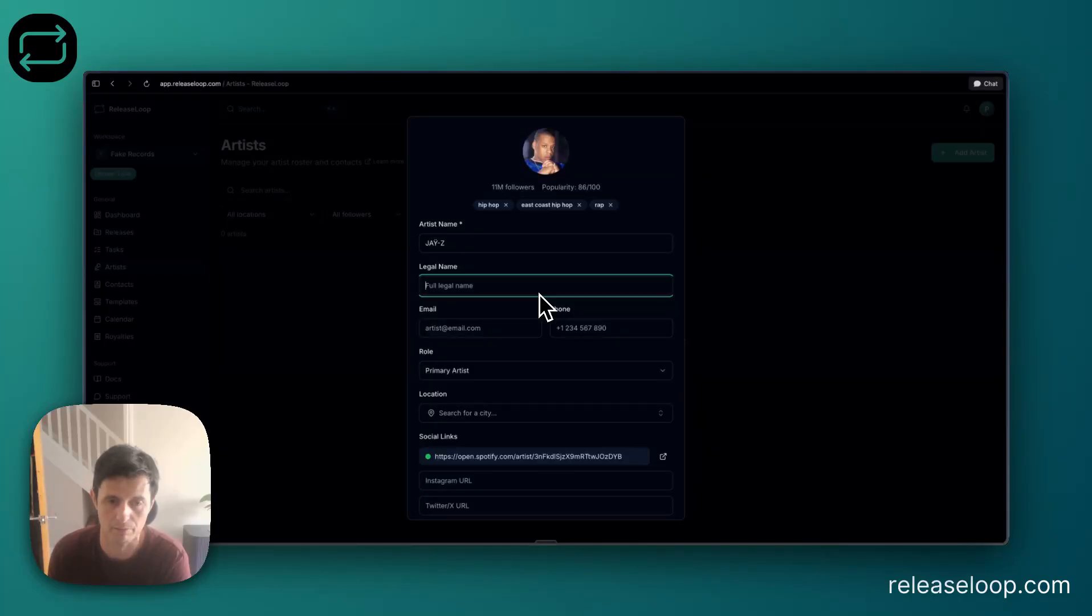
pyautogui.click(465, 328)
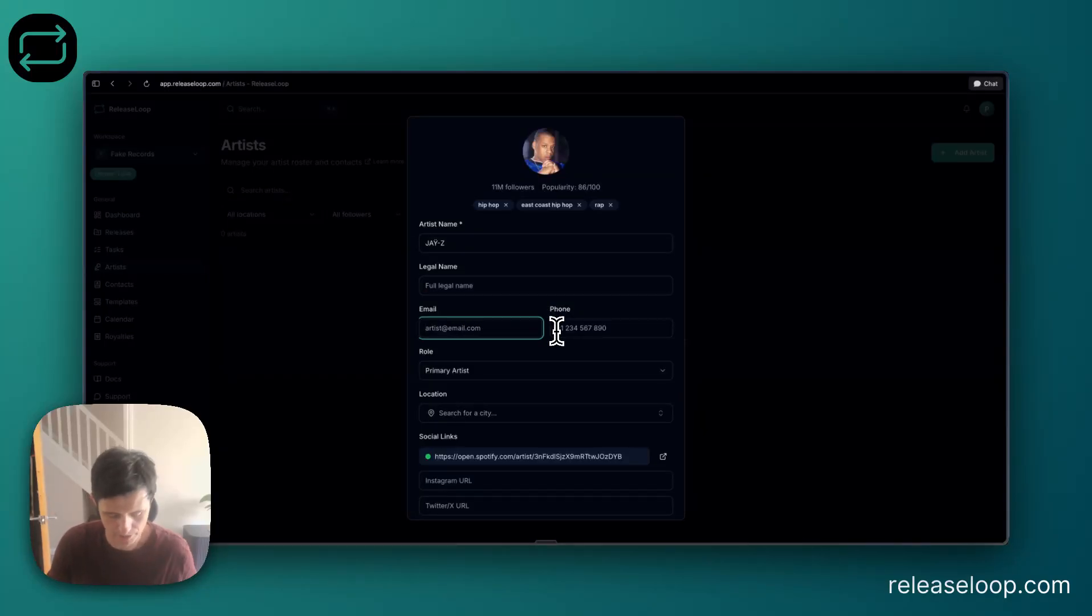
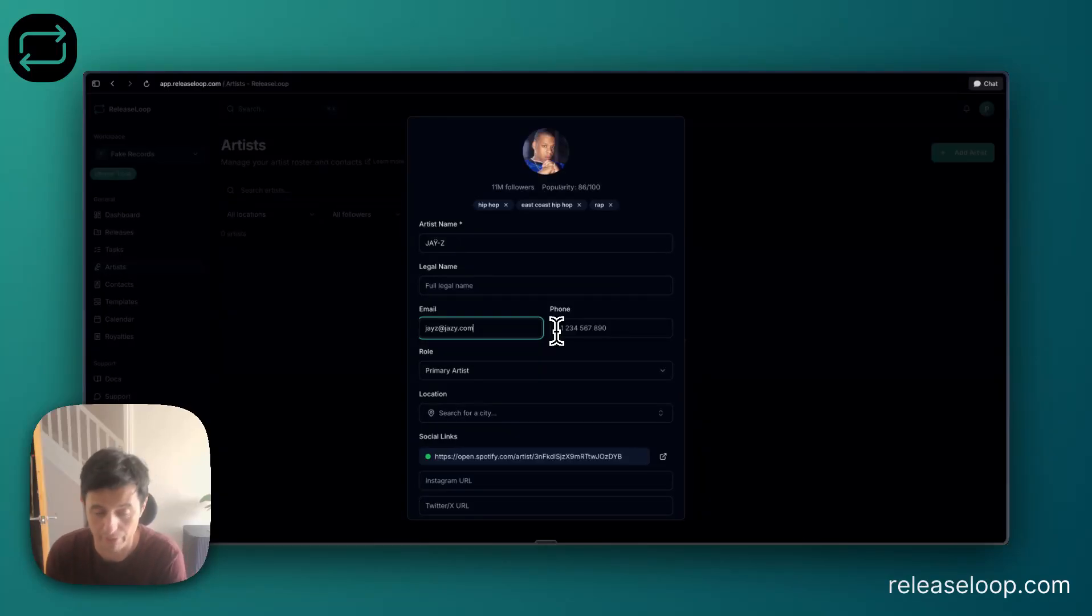
# Set the artist's location to New York City, New York, United States.
pyautogui.scroll(-1, 555, 353)
pyautogui.click(495, 397)
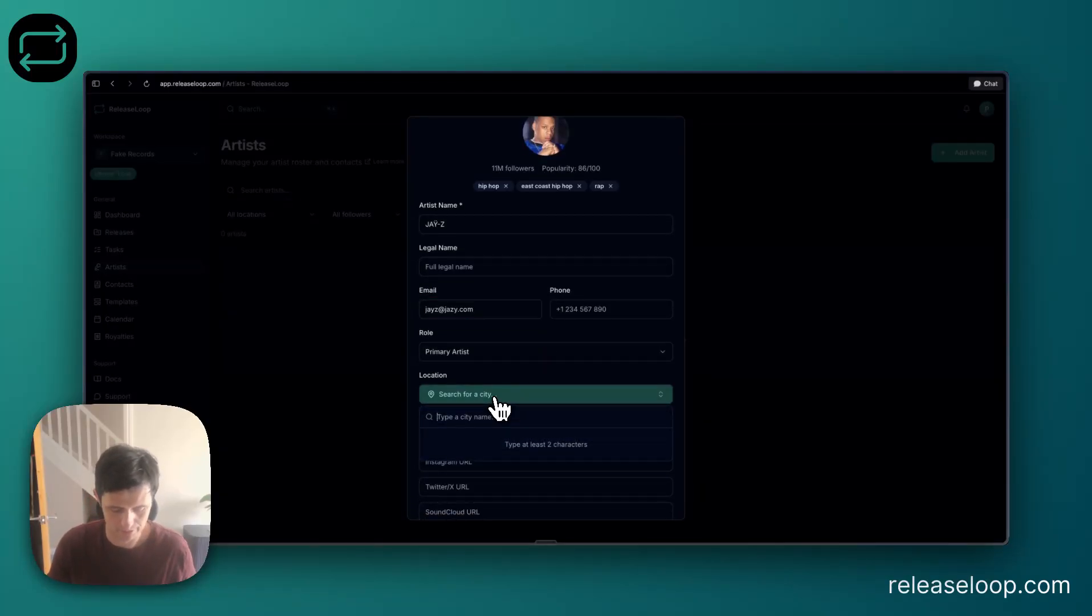
pyautogui.write('new yo')
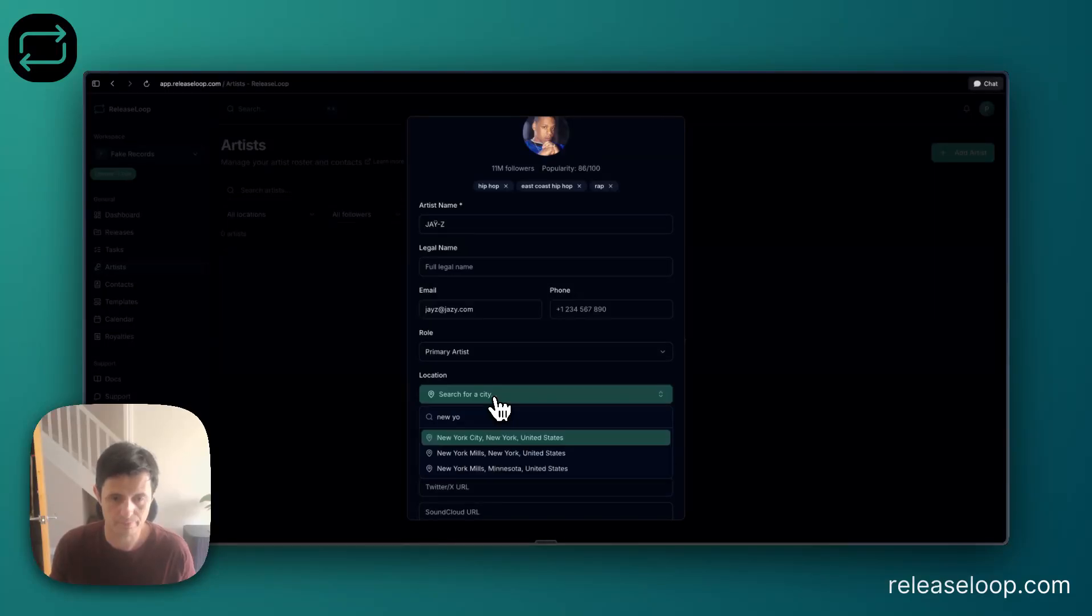
pyautogui.click(494, 439)
pyautogui.scroll(-3, 519, 418)
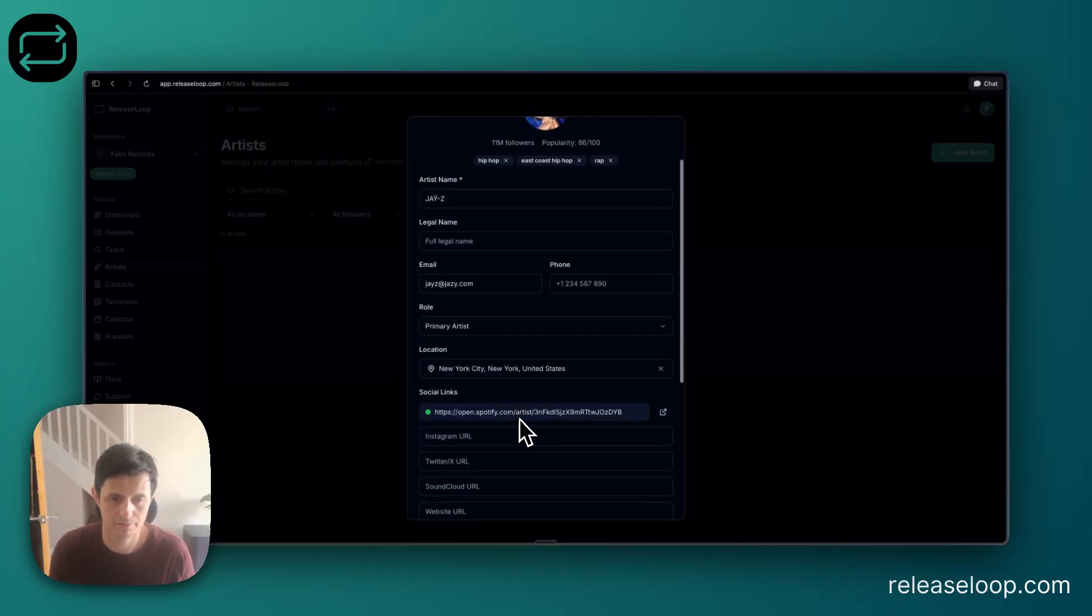
# Fill in the artist's IPI number under Rights & Publishing and set the PRO affiliation to BMI.
pyautogui.scroll(-5, 521, 416)
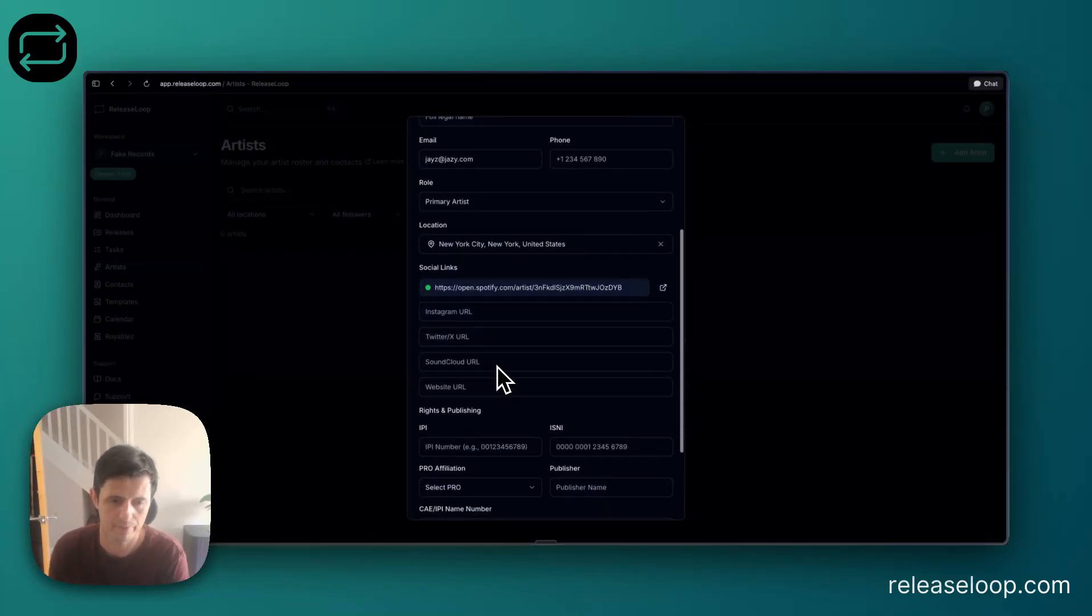
pyautogui.scroll(-3, 499, 369)
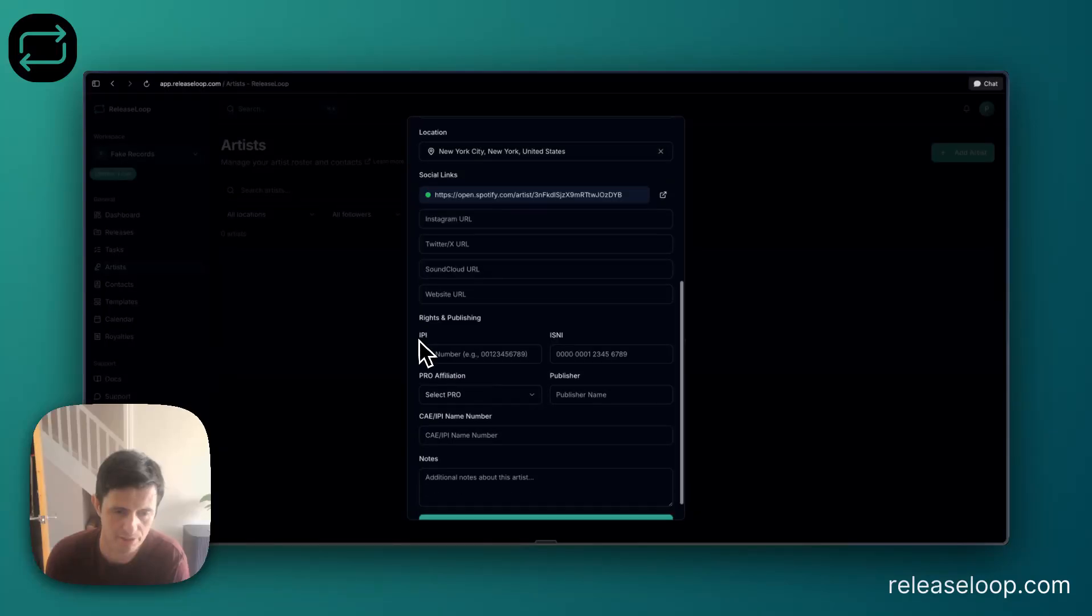
pyautogui.click(477, 336)
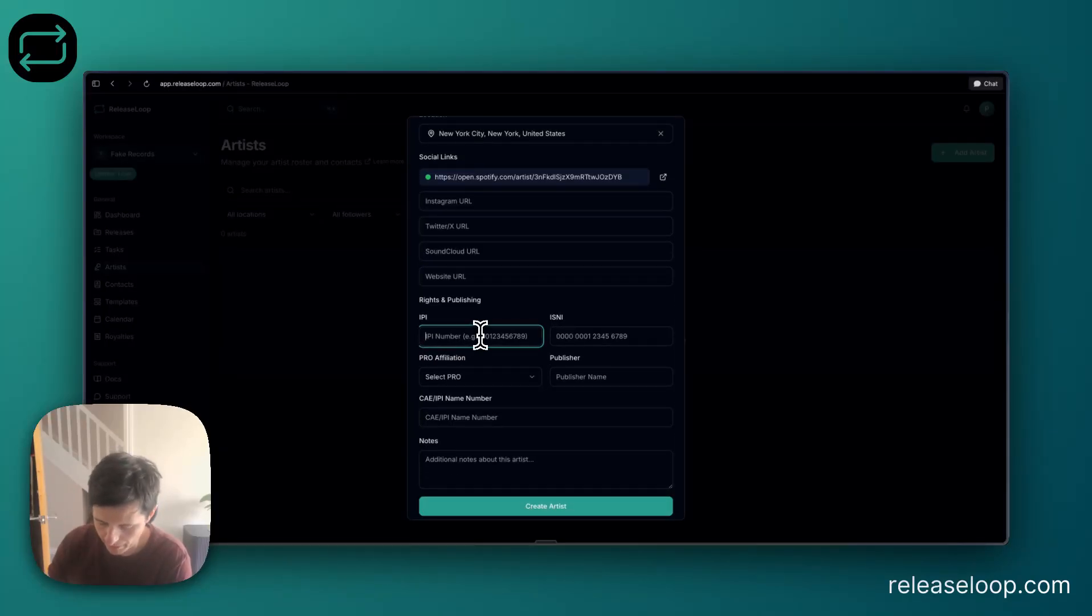
pyautogui.write('123456789')
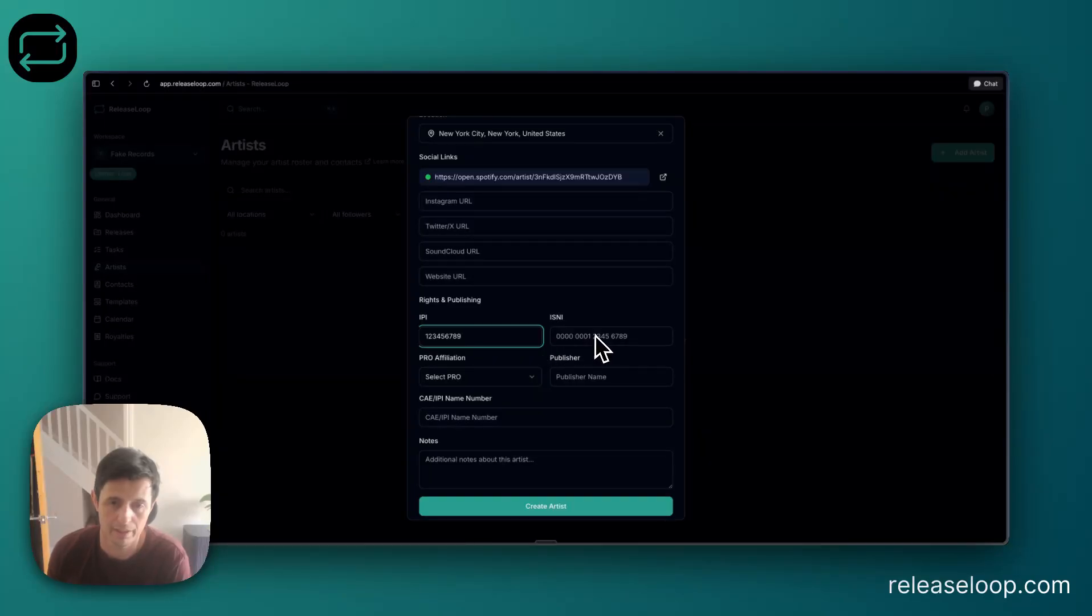
pyautogui.click(507, 381)
pyautogui.click(473, 415)
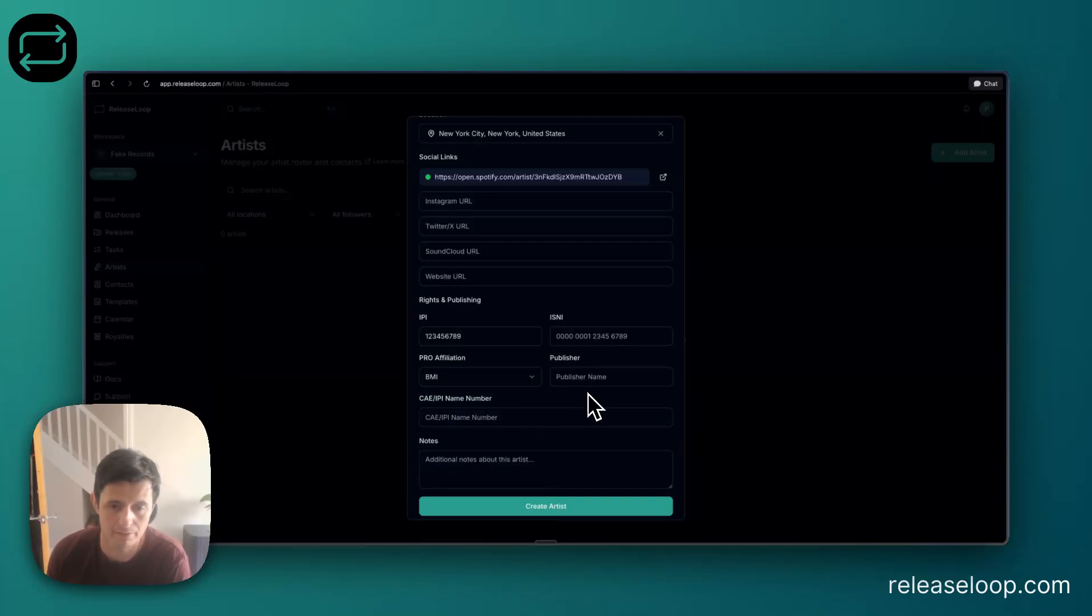
# Enter Jay Z as the publisher and create the artist.
pyautogui.click(585, 379)
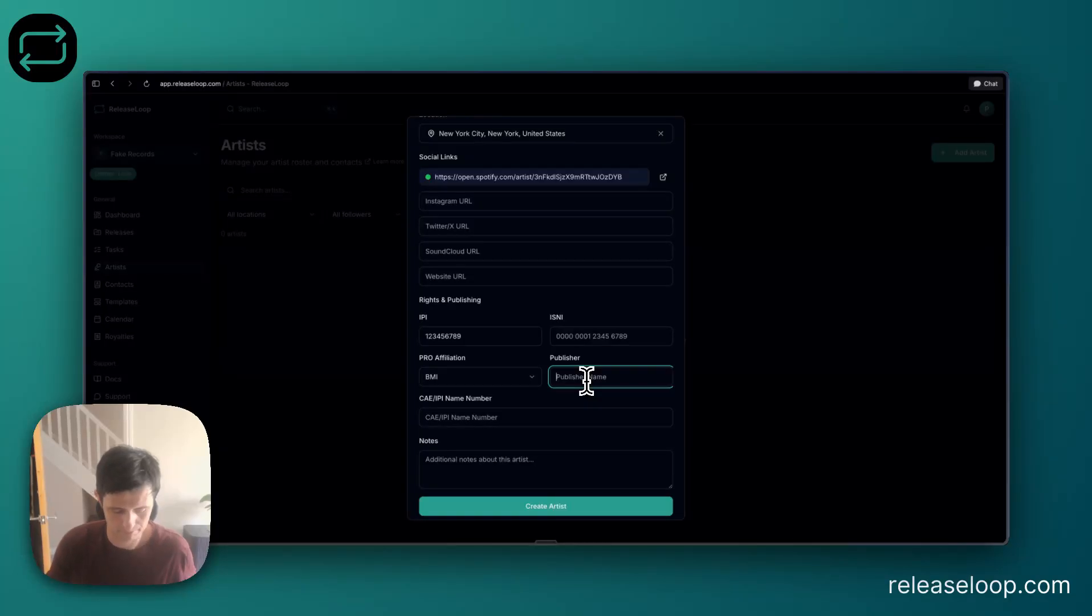
pyautogui.write('Jay Z')
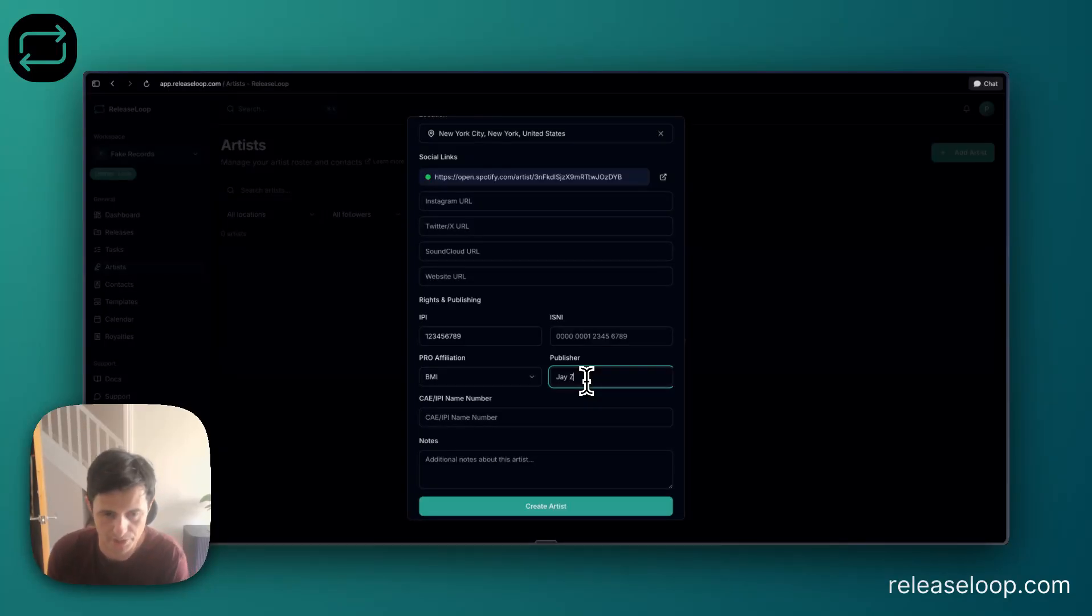
pyautogui.scroll(-1, 587, 380)
pyautogui.click(561, 505)
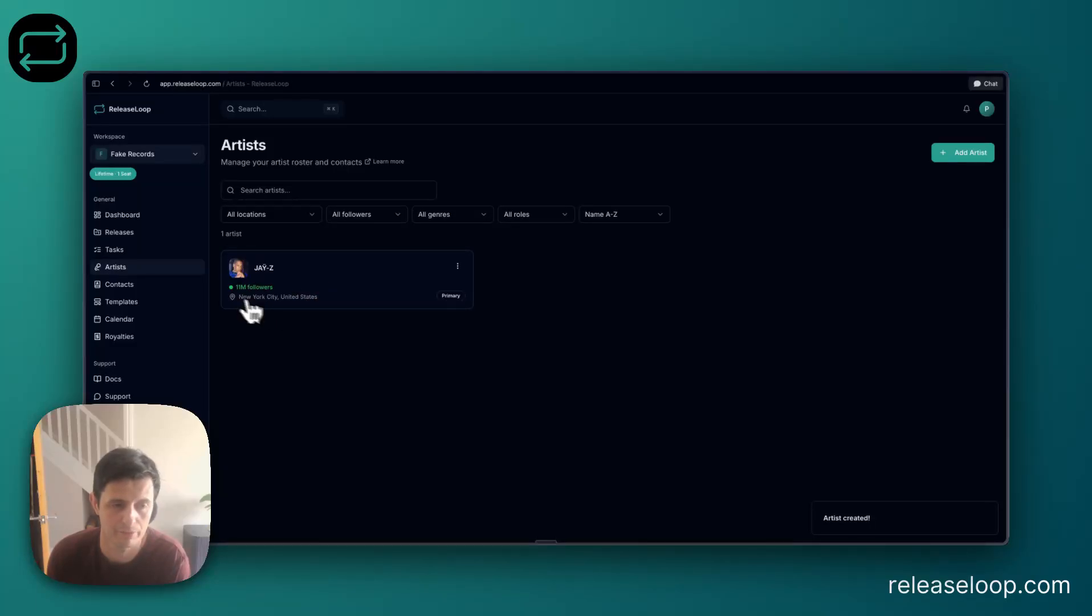
# Open JAŸ-Z's discography and import only the single In My Lifetime from Spotify, without adding collaborating artists.
pyautogui.click(317, 290)
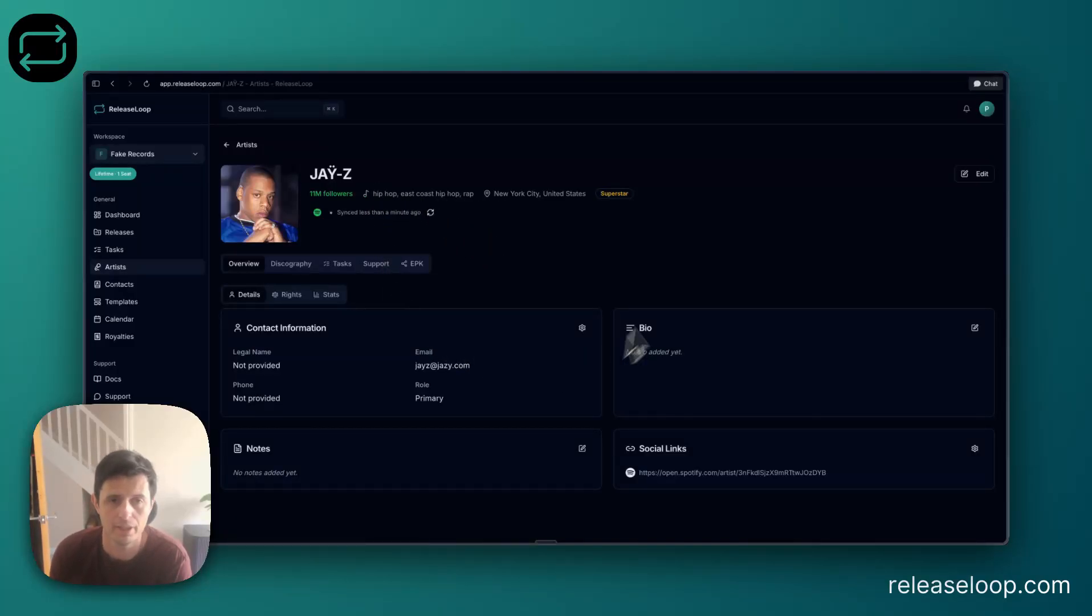
pyautogui.moveTo(291, 175)
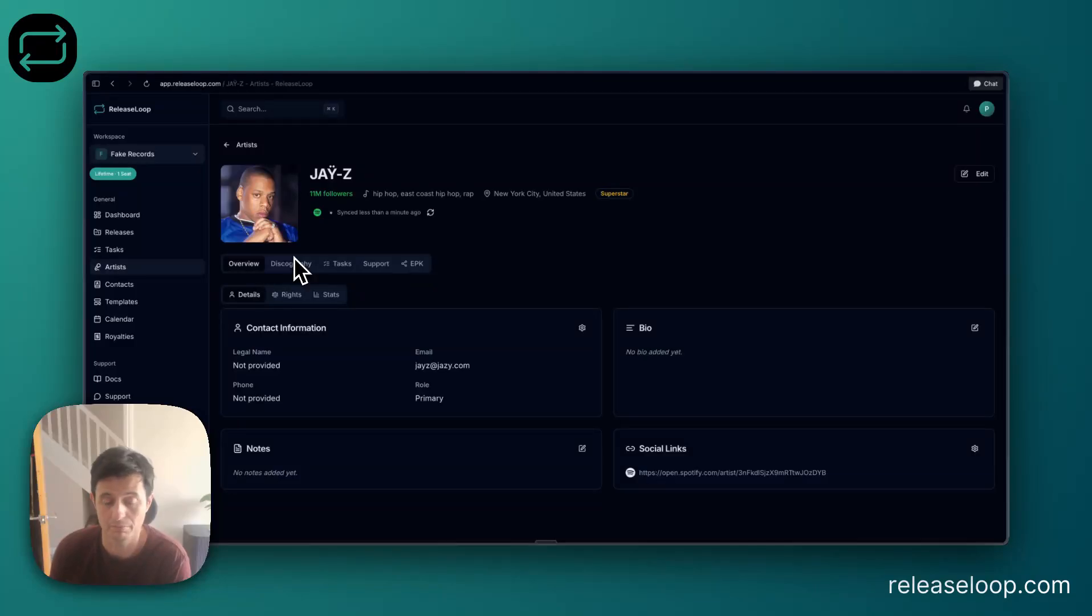
pyautogui.click(297, 271)
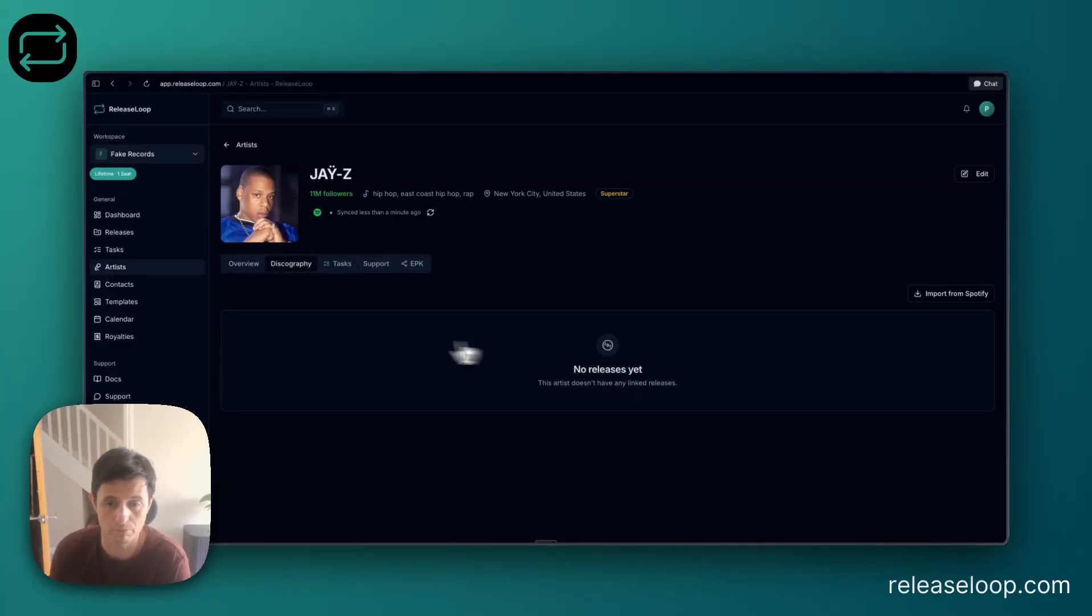
pyautogui.click(952, 294)
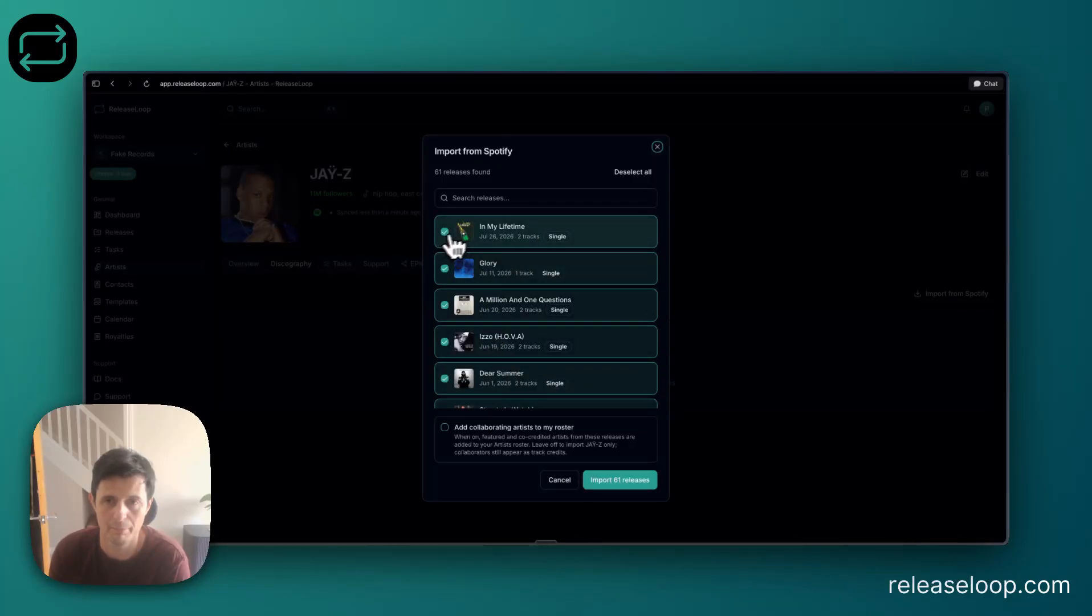
pyautogui.click(632, 172)
pyautogui.click(445, 231)
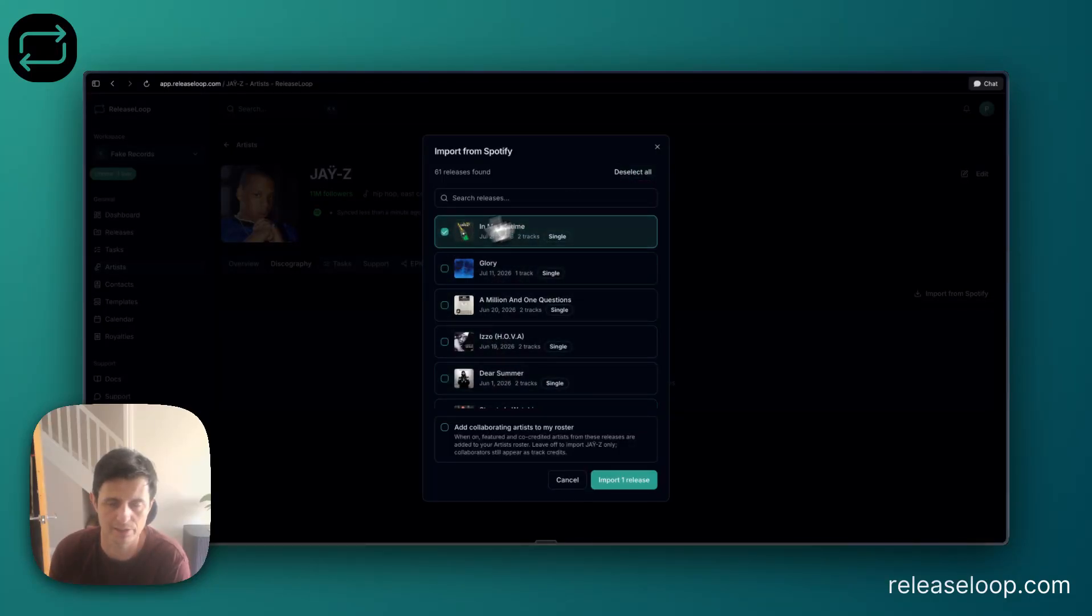
pyautogui.click(630, 480)
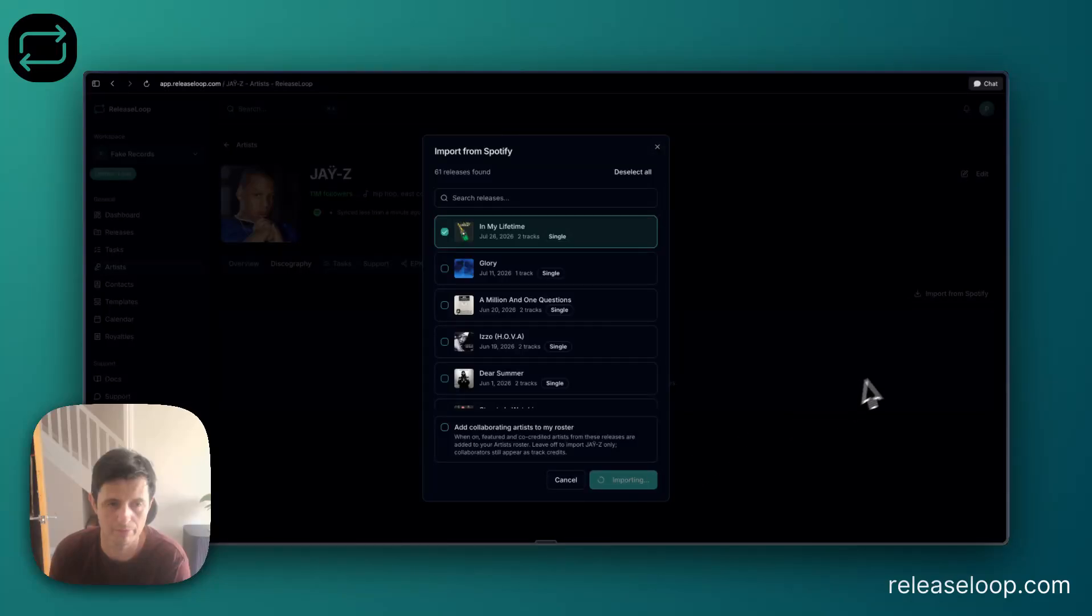
pyautogui.click(554, 353)
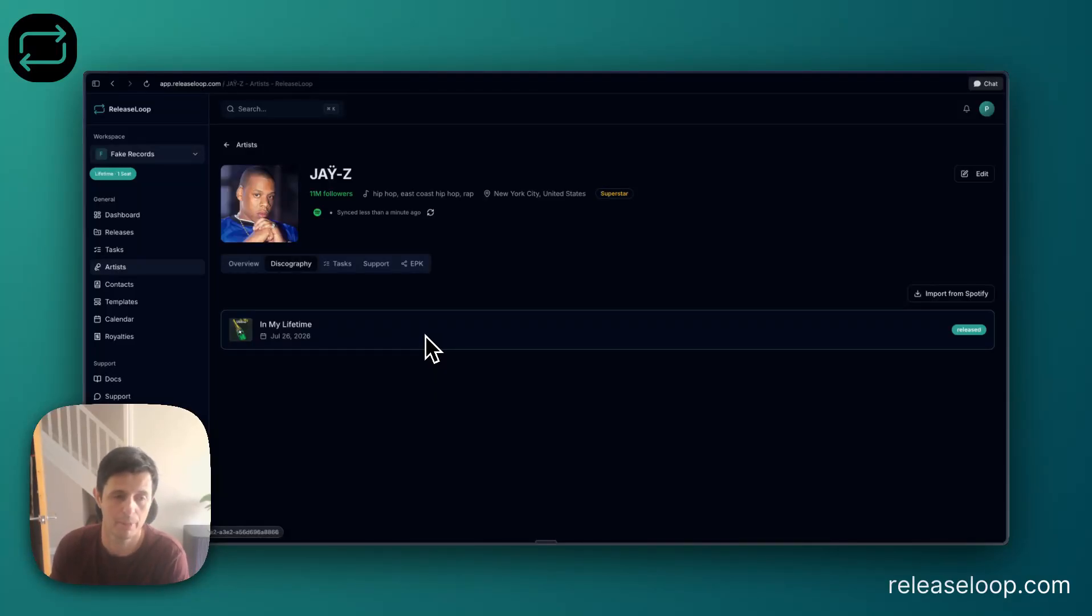
# Open the In My Lifetime release and examine the first track's artist credits and the available track artist roles.
pyautogui.click(341, 344)
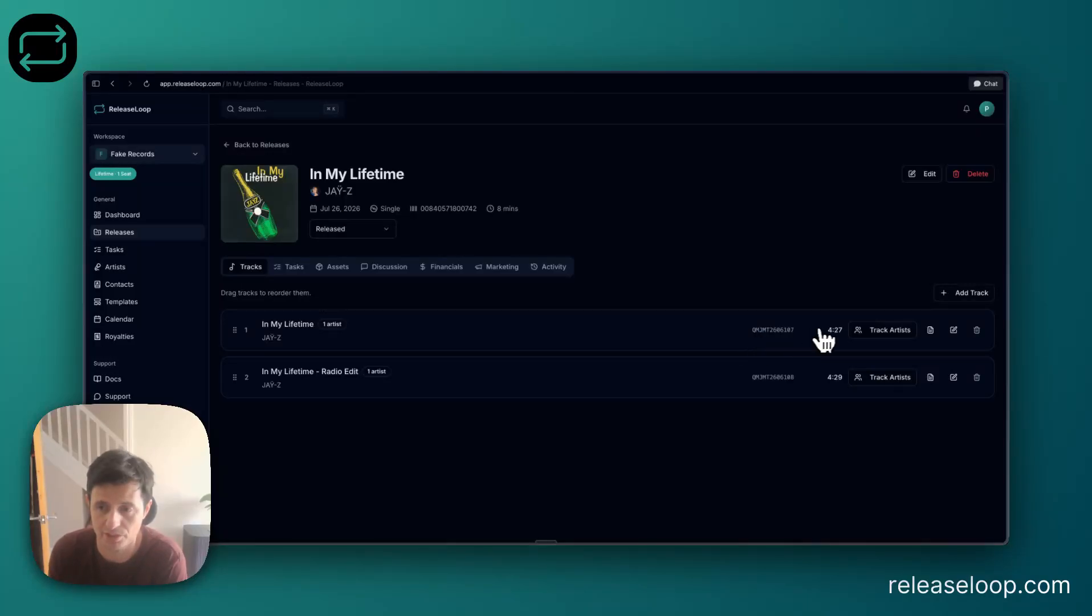
pyautogui.click(887, 330)
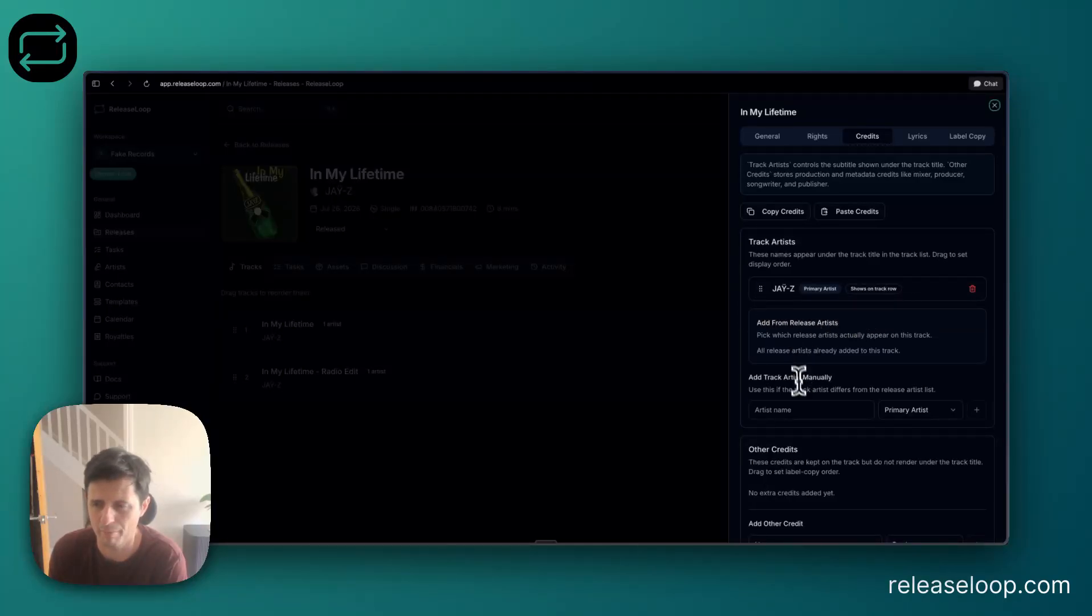
pyautogui.click(830, 409)
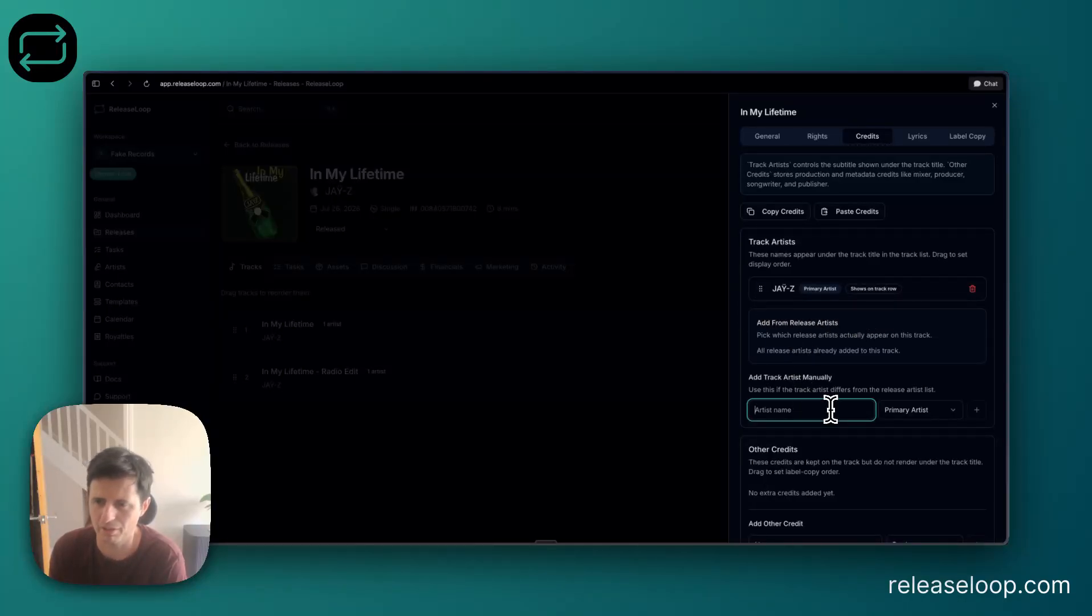
pyautogui.click(901, 410)
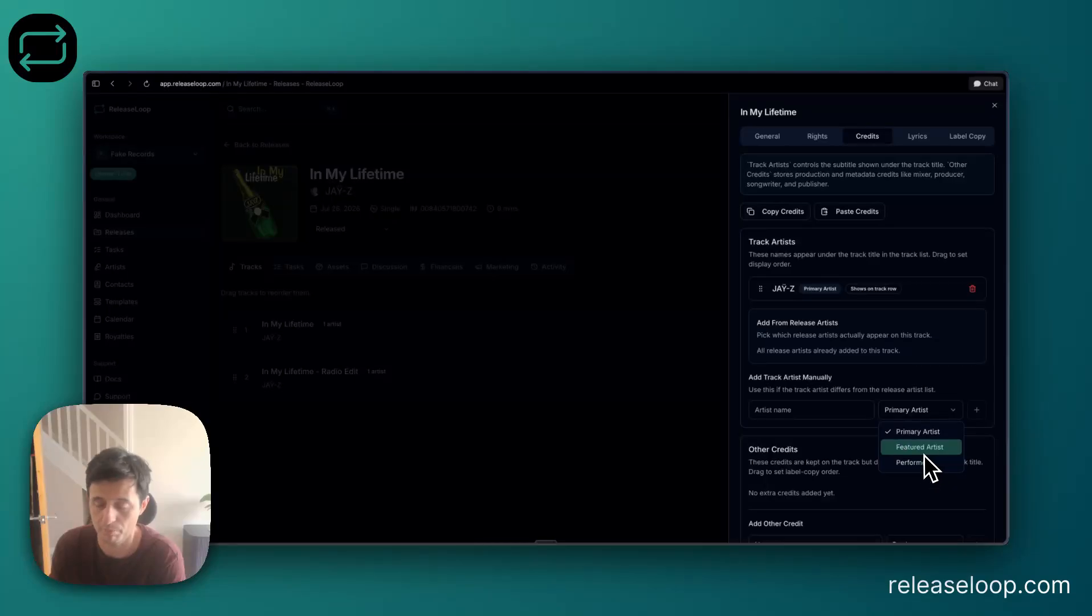
pyautogui.click(854, 434)
# Examine the role choices for the first track's other credits and close the track details without adding any.
pyautogui.scroll(-2, 854, 433)
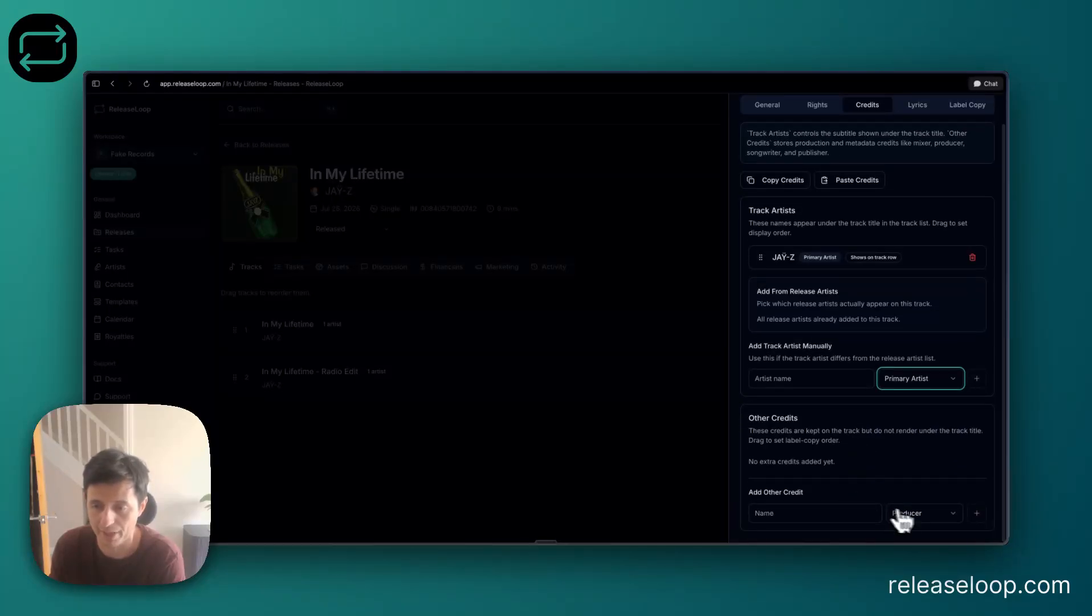
pyautogui.click(916, 516)
pyautogui.click(849, 503)
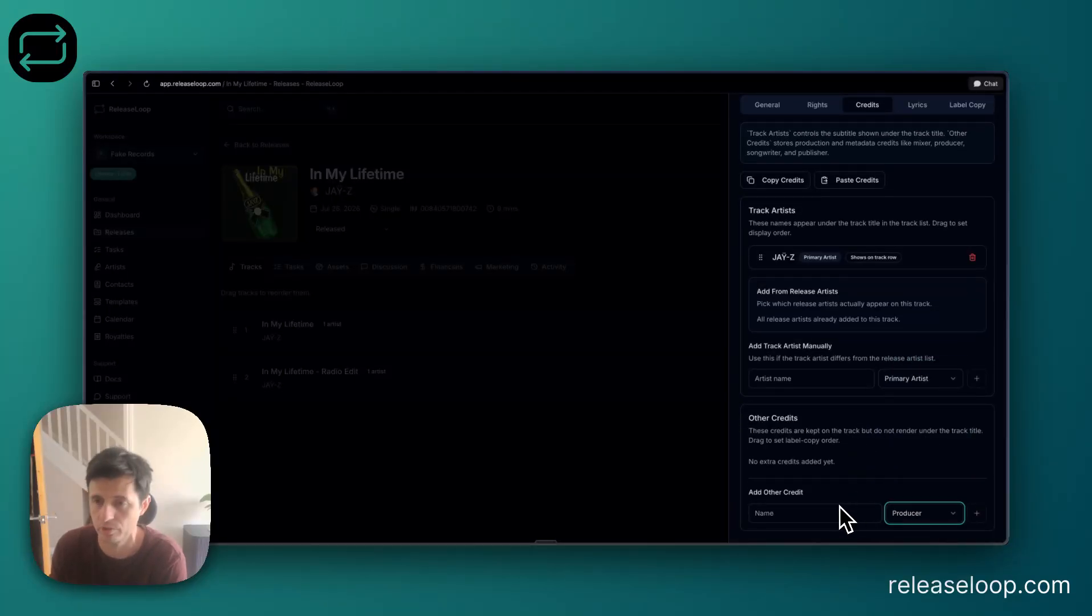
pyautogui.click(636, 465)
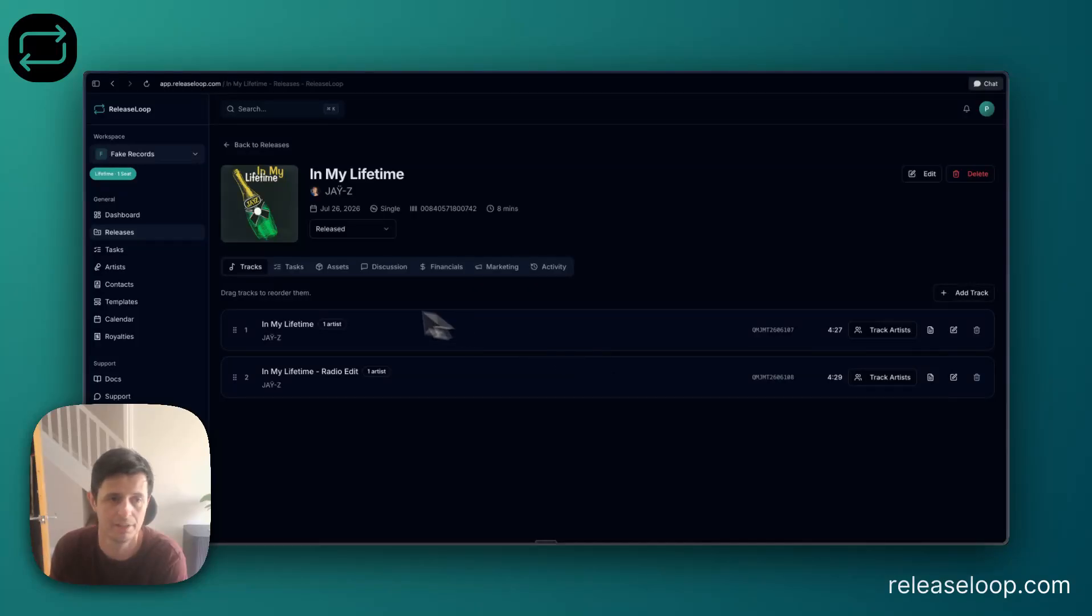
# Start a task named "continue marketing" for the In My Lifetime release, with phase Marketing and due date 06/08/2026.
pyautogui.click(288, 272)
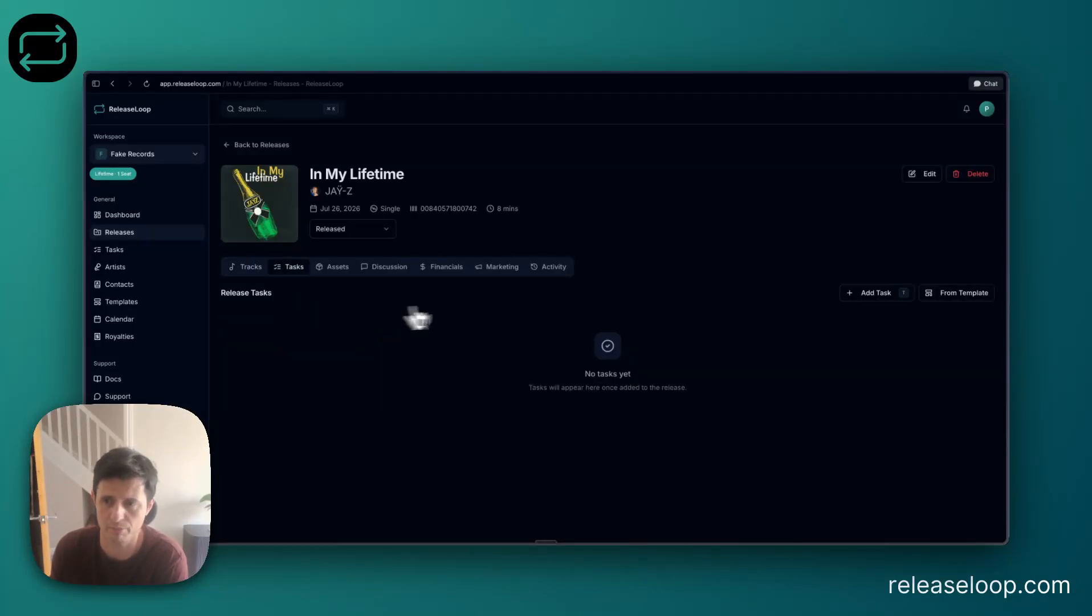
pyautogui.click(878, 295)
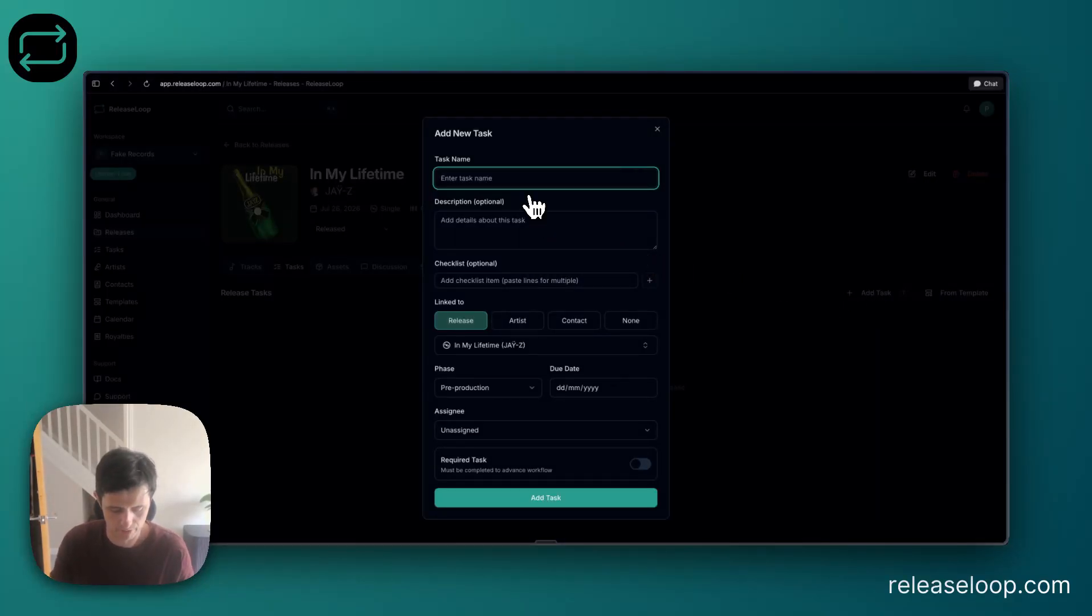
pyautogui.write('continue marketing')
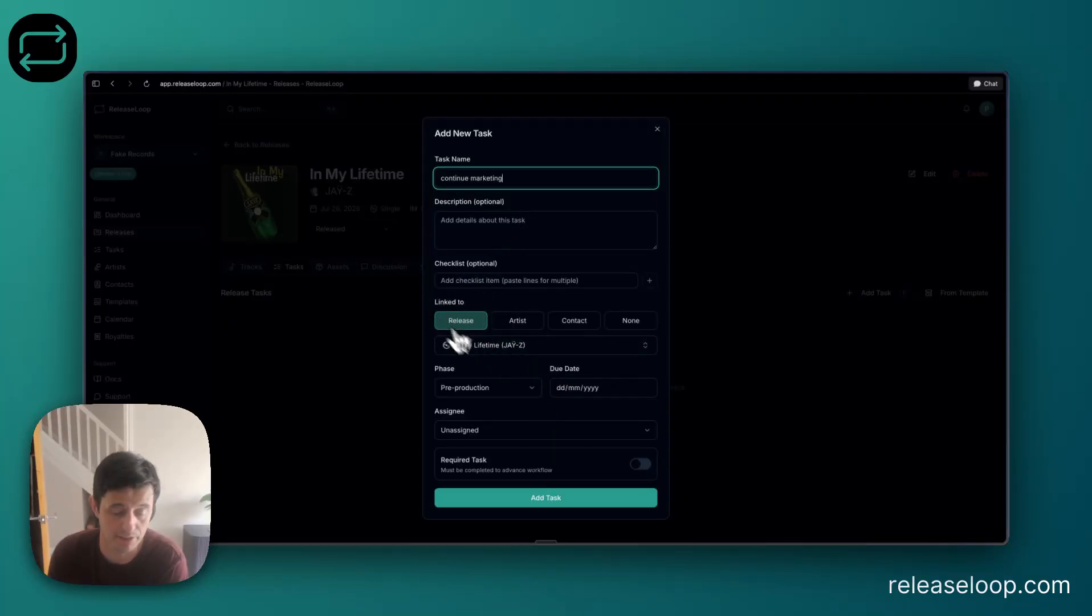
pyautogui.click(517, 386)
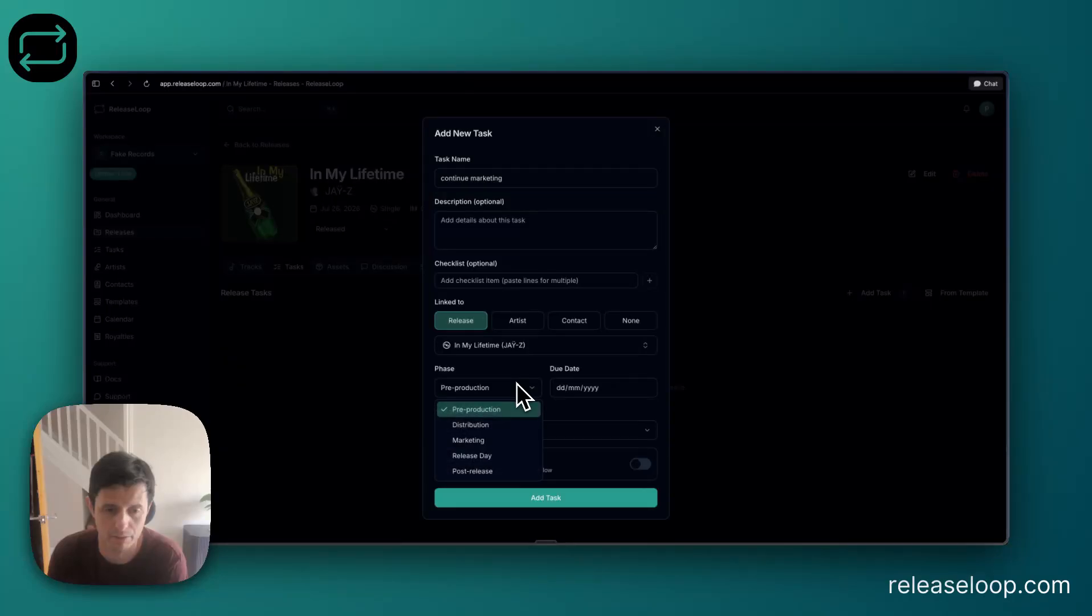
pyautogui.click(493, 445)
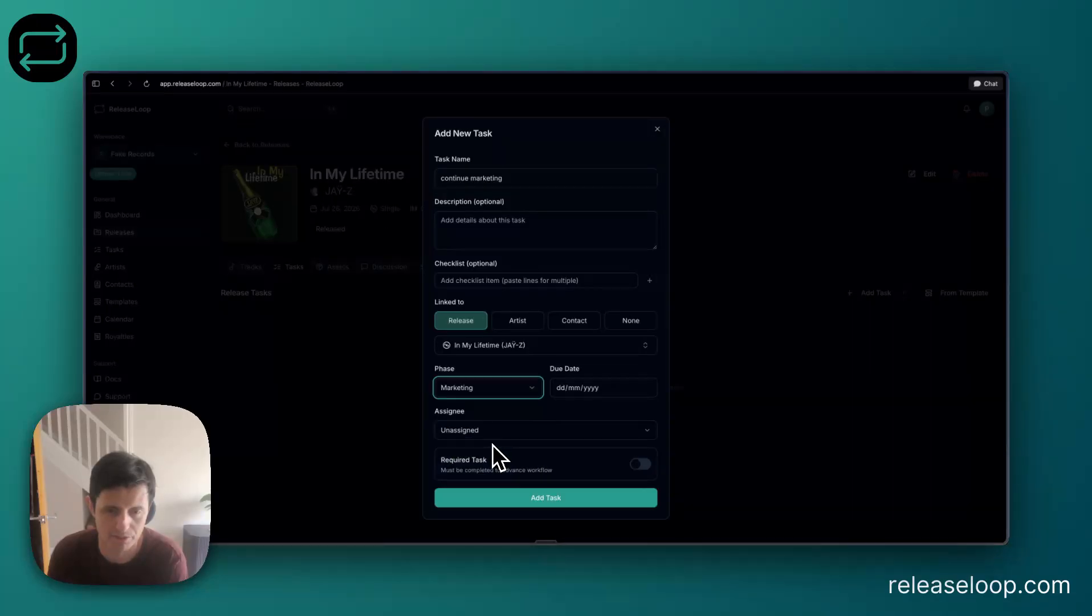
pyautogui.click(617, 388)
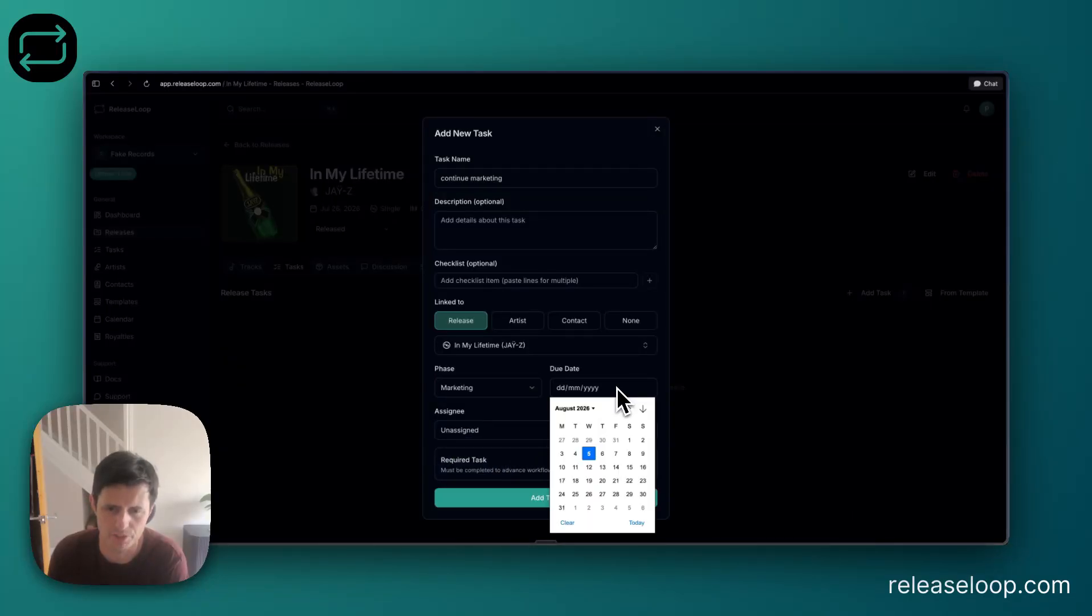
pyautogui.click(601, 453)
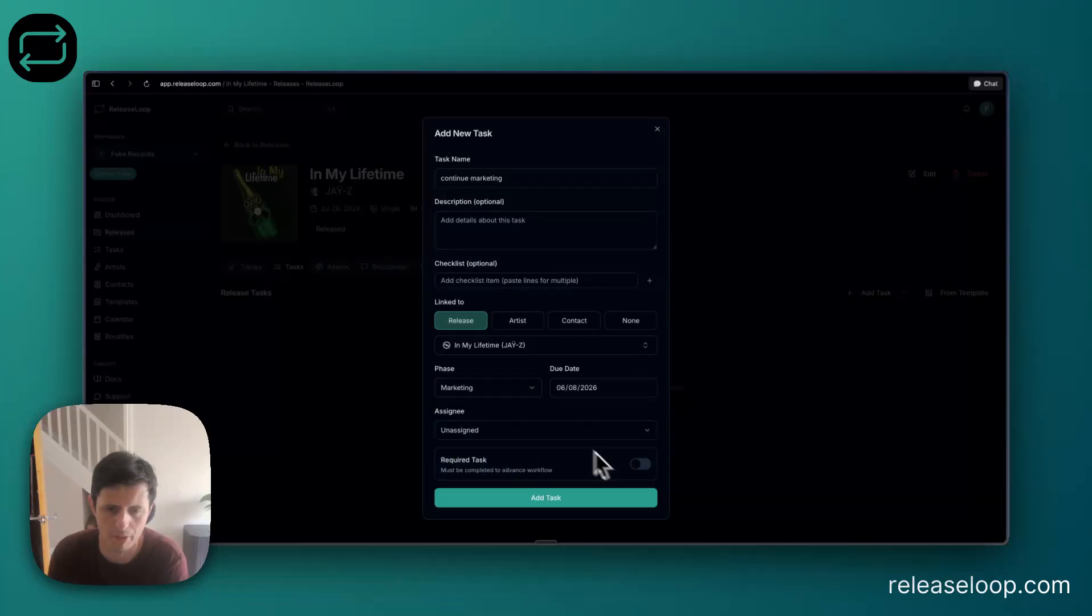
# Assign the marketing task to the workspace member and mark it as required.
pyautogui.click(494, 435)
pyautogui.click(470, 467)
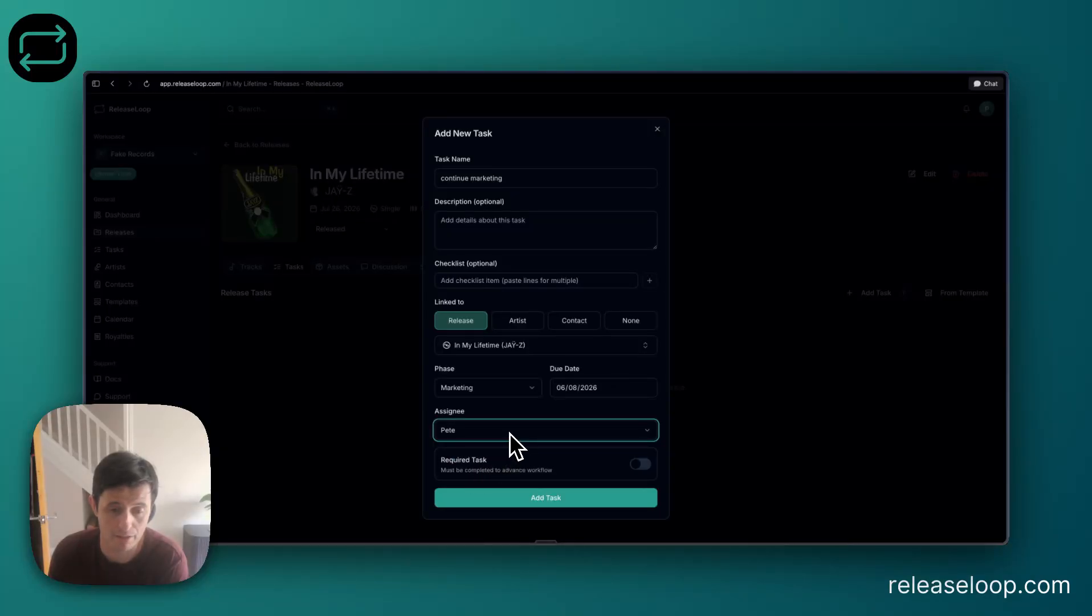
pyautogui.click(638, 465)
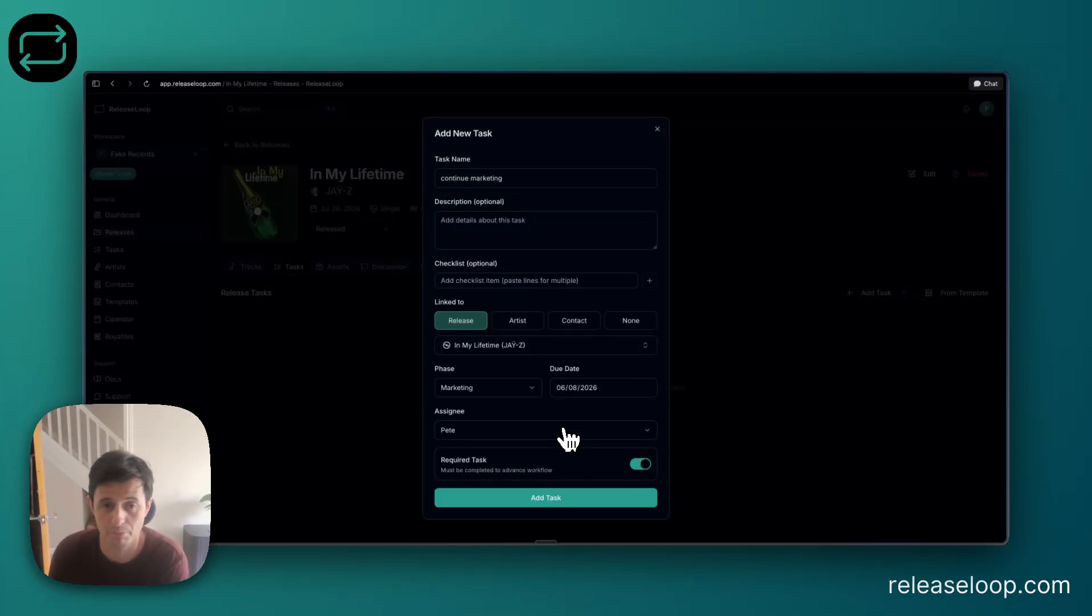
# Add the checklist items "send artwork to press" and "book jay into a PR sessoin" and create the task.
pyautogui.click(513, 282)
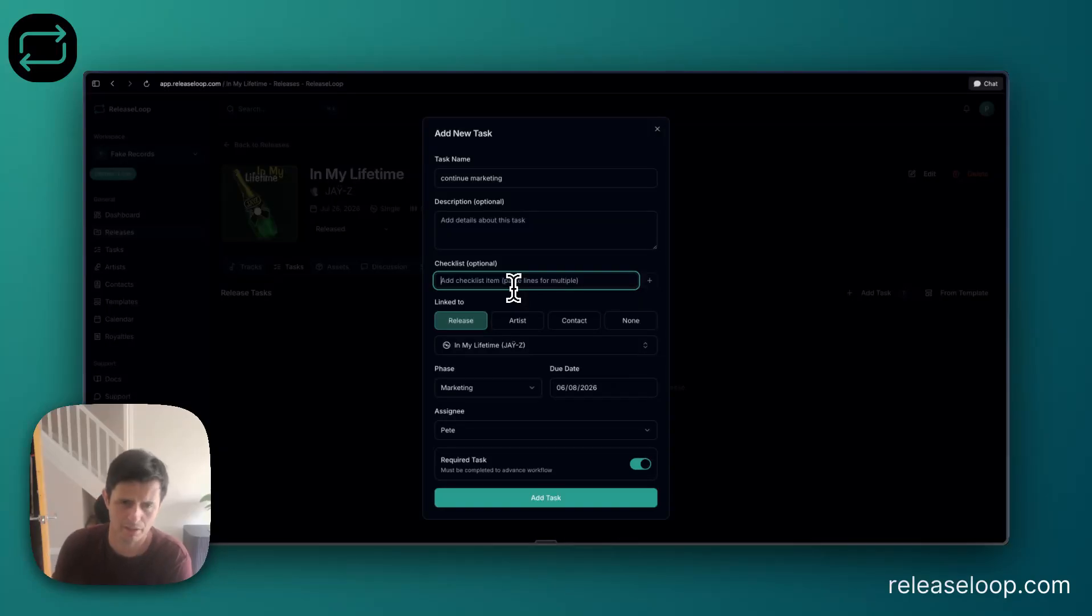
pyautogui.write('send arto')
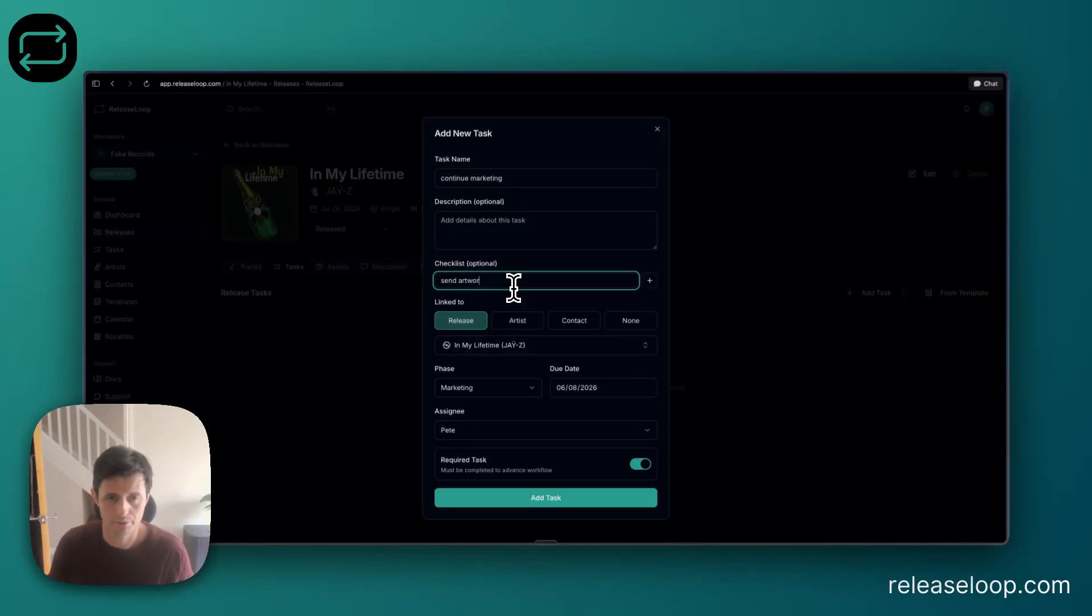
pyautogui.write('ork to press')
pyautogui.press('Return')
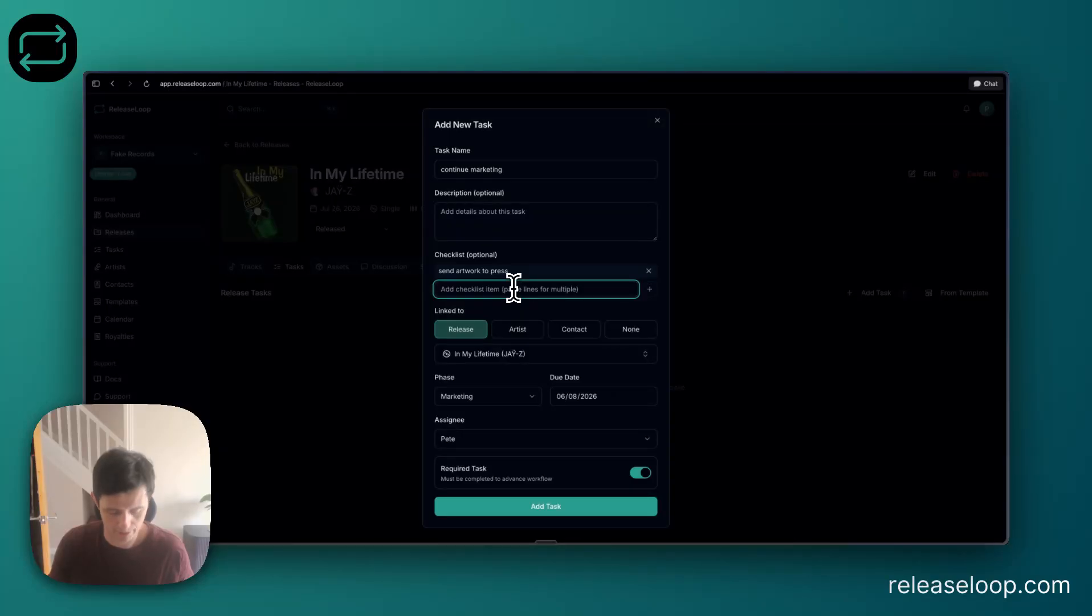
pyautogui.write('boo')
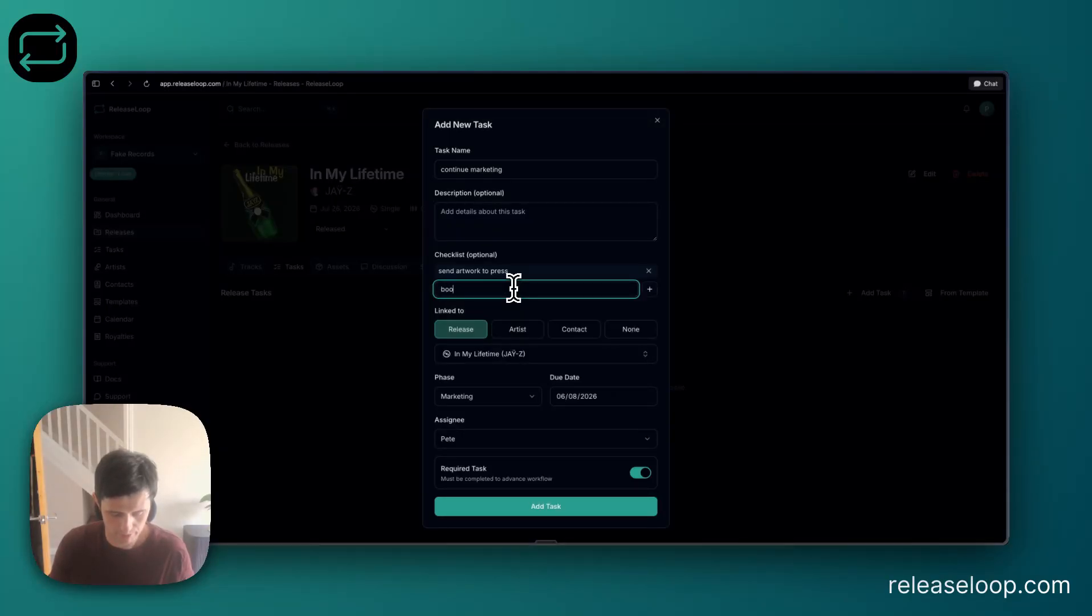
pyautogui.write('k jay')
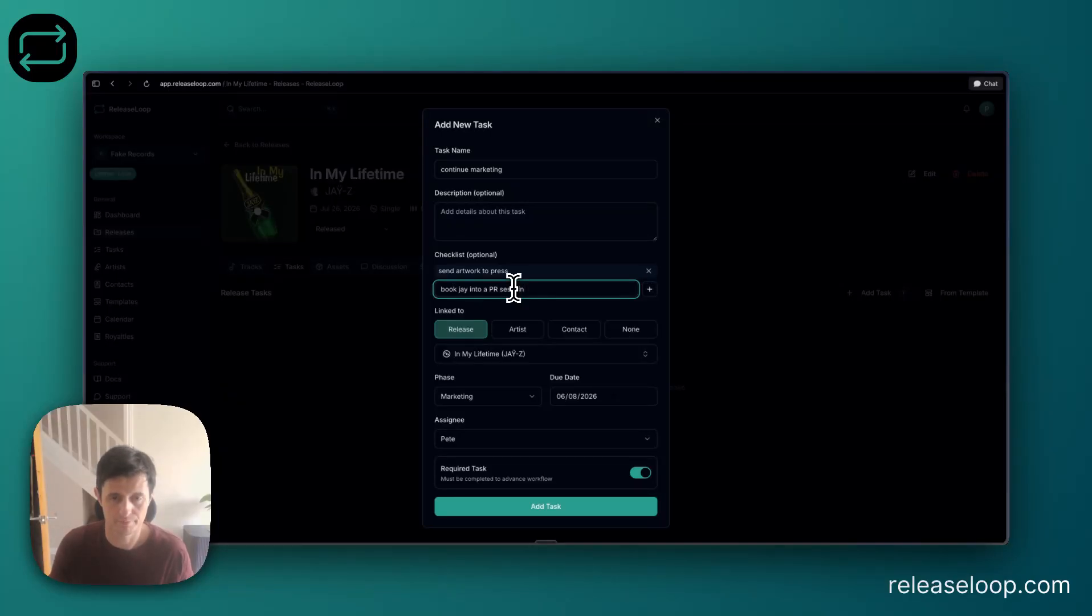
pyautogui.write(' into a PR sessoin')
pyautogui.press('Return')
pyautogui.click(578, 516)
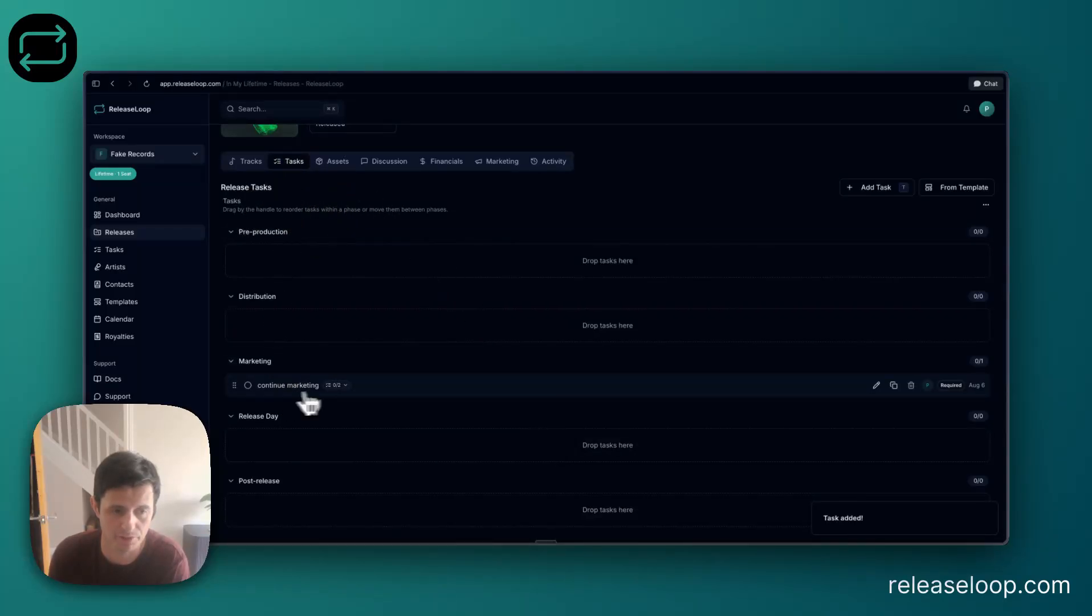
# Examine the marketing task's checklist in the release and its details in the workspace-wide task list.
pyautogui.click(337, 385)
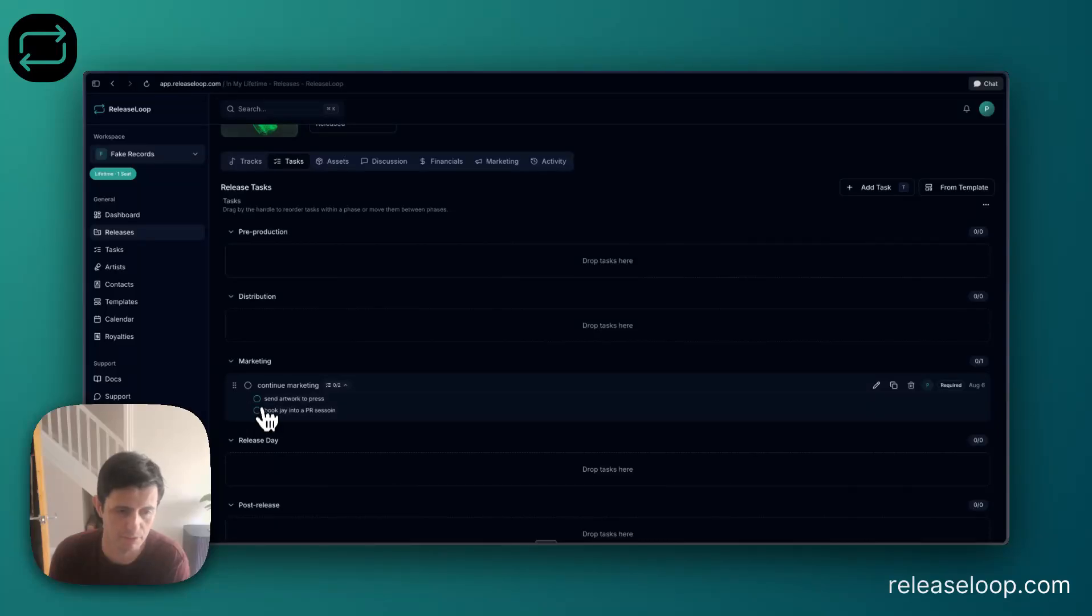
pyautogui.click(156, 256)
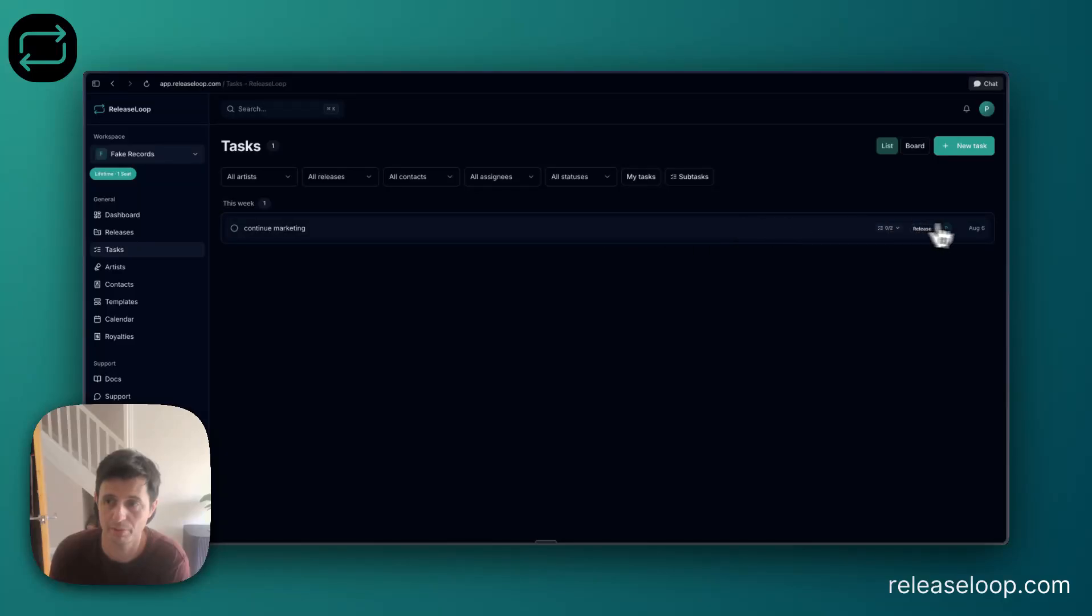
pyautogui.click(759, 234)
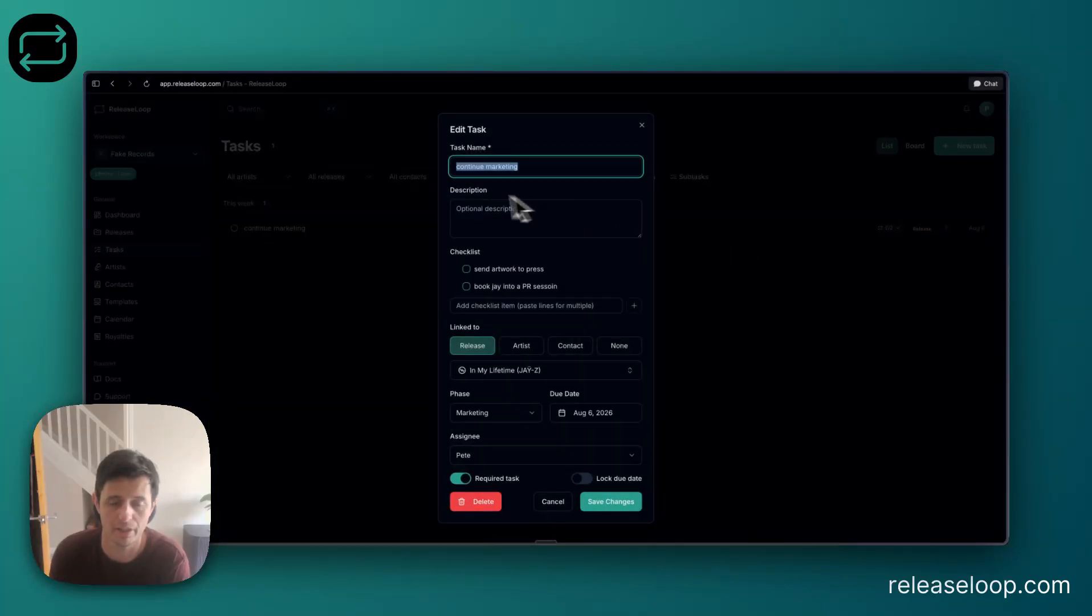
pyautogui.click(741, 336)
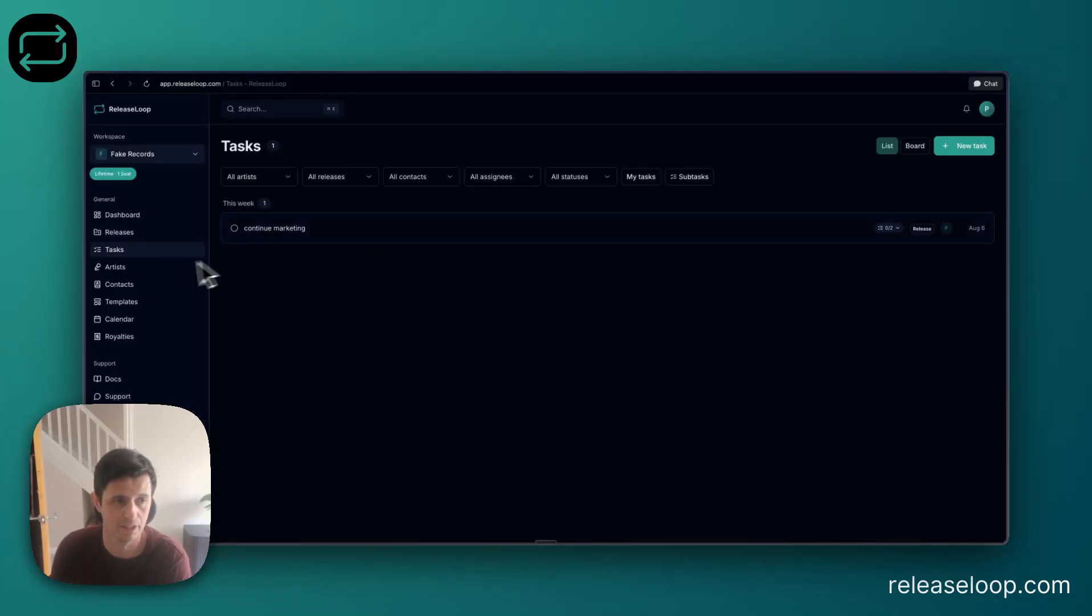
# Open JAŸ-Z's artist tasks and examine the new artist task options, closing them without adding a task.
pyautogui.click(174, 266)
pyautogui.click(407, 297)
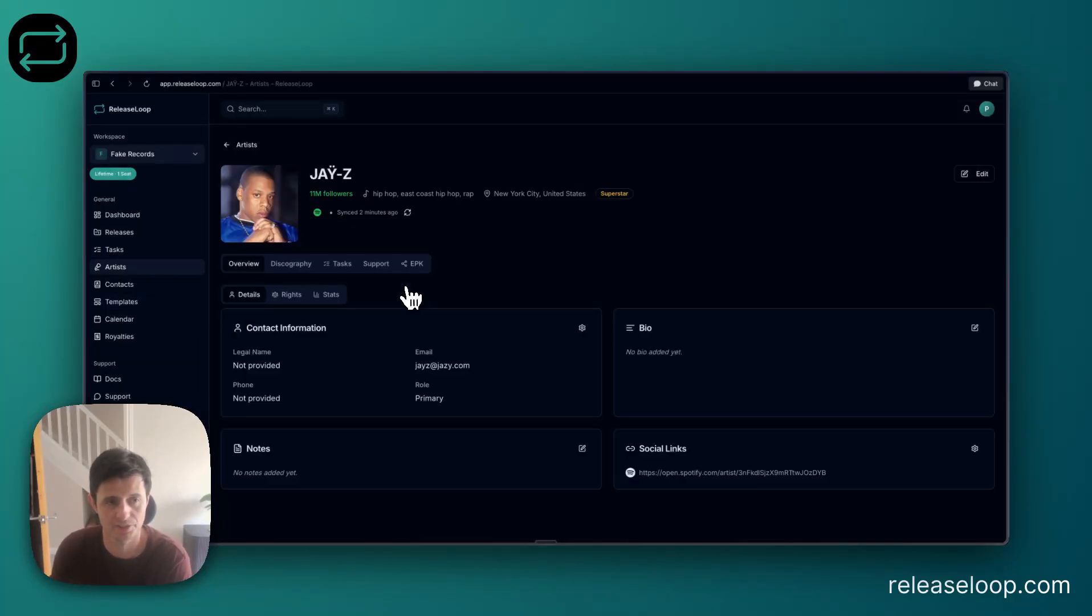
pyautogui.click(337, 279)
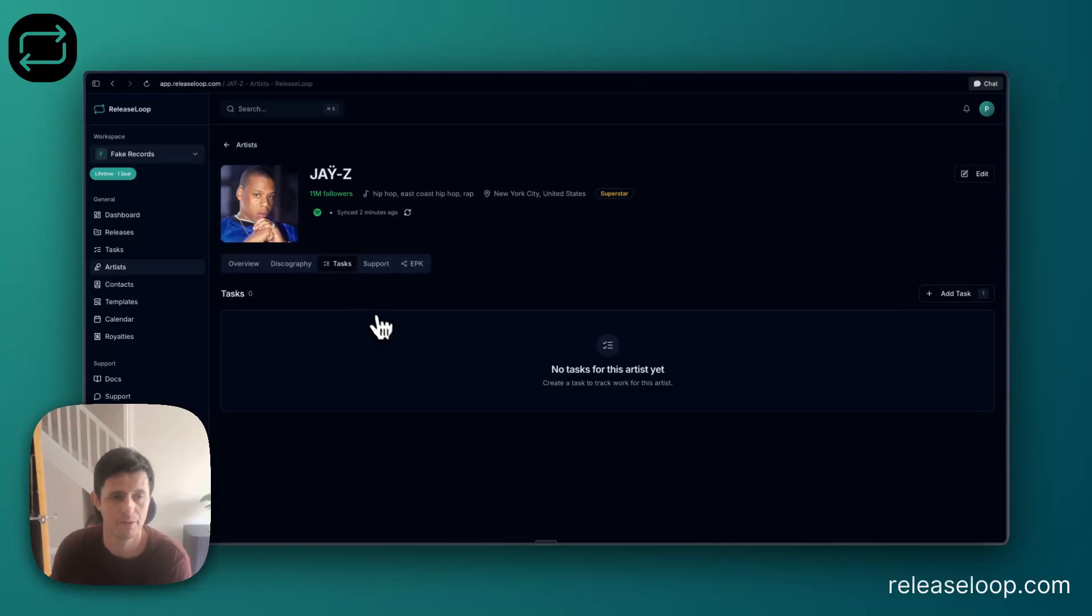
pyautogui.click(963, 293)
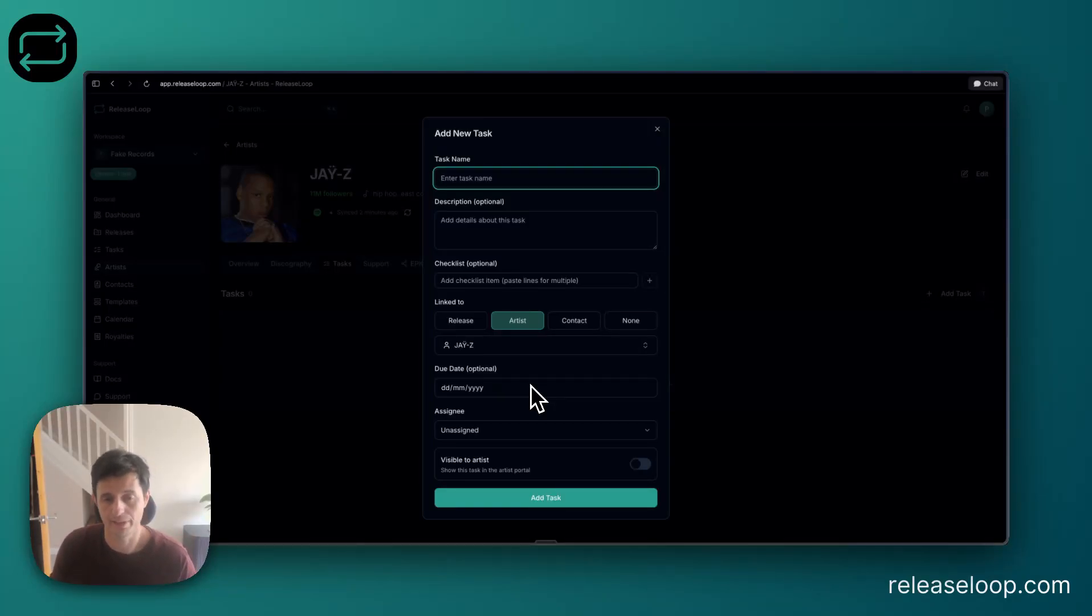
pyautogui.click(289, 367)
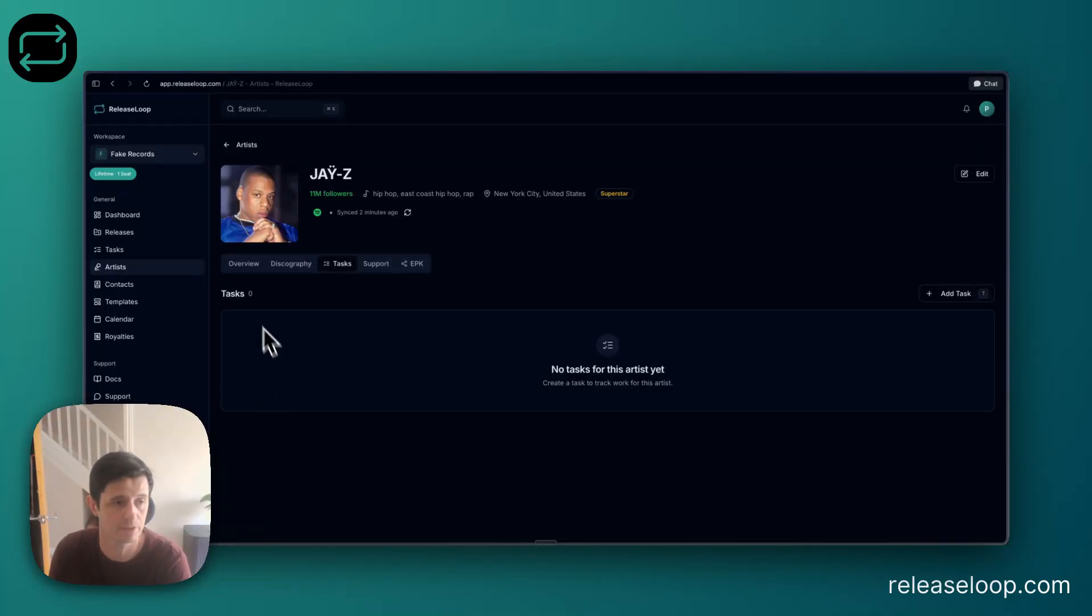
# Start a new contact and enter the contact's first name, last name, e-mail and phone number.
pyautogui.click(143, 286)
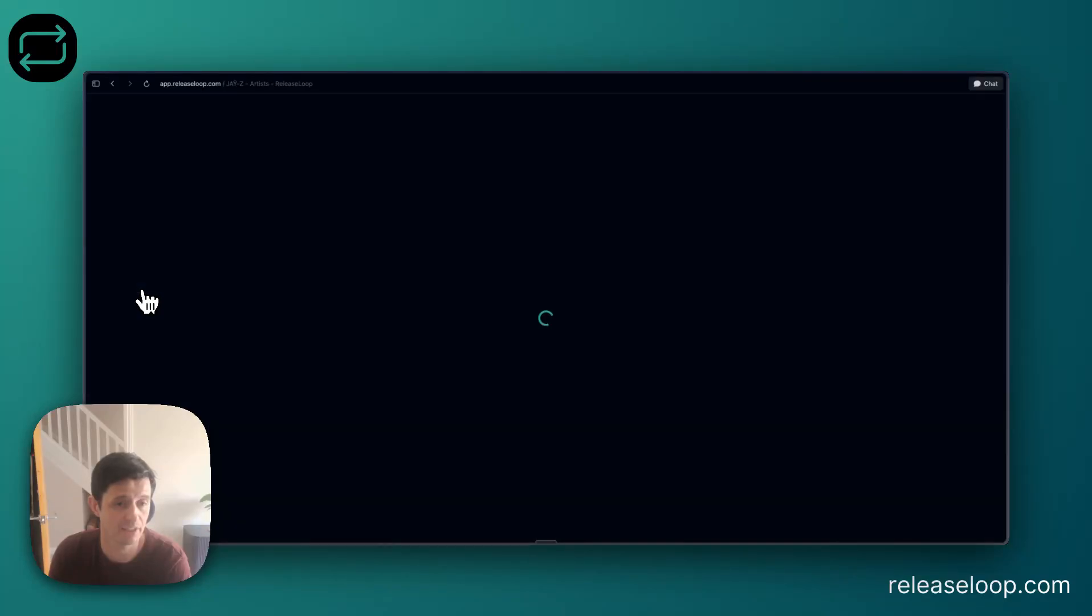
pyautogui.click(578, 338)
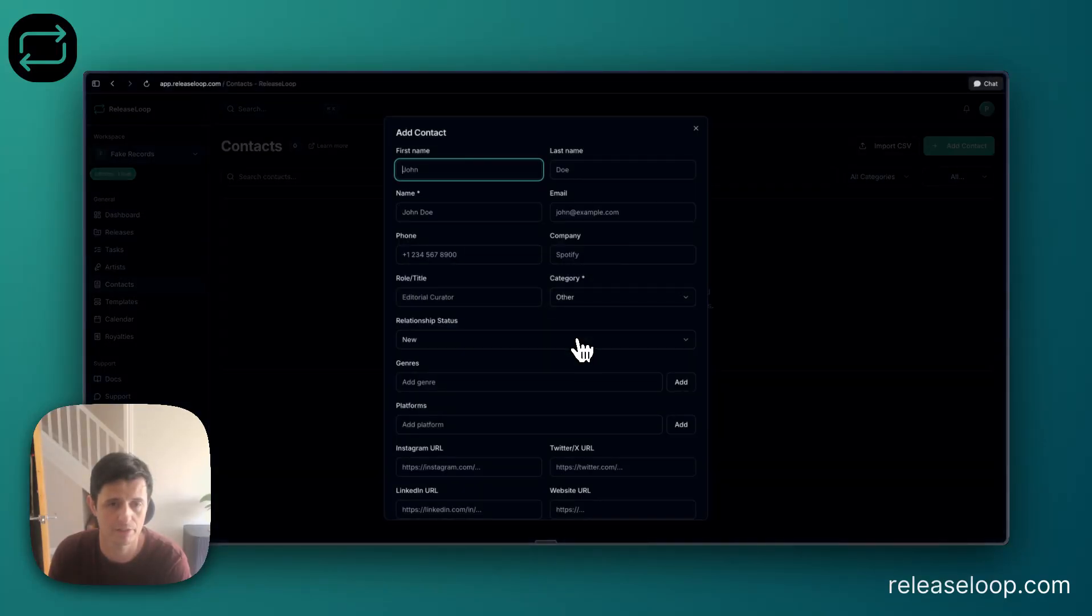
pyautogui.write('Bob')
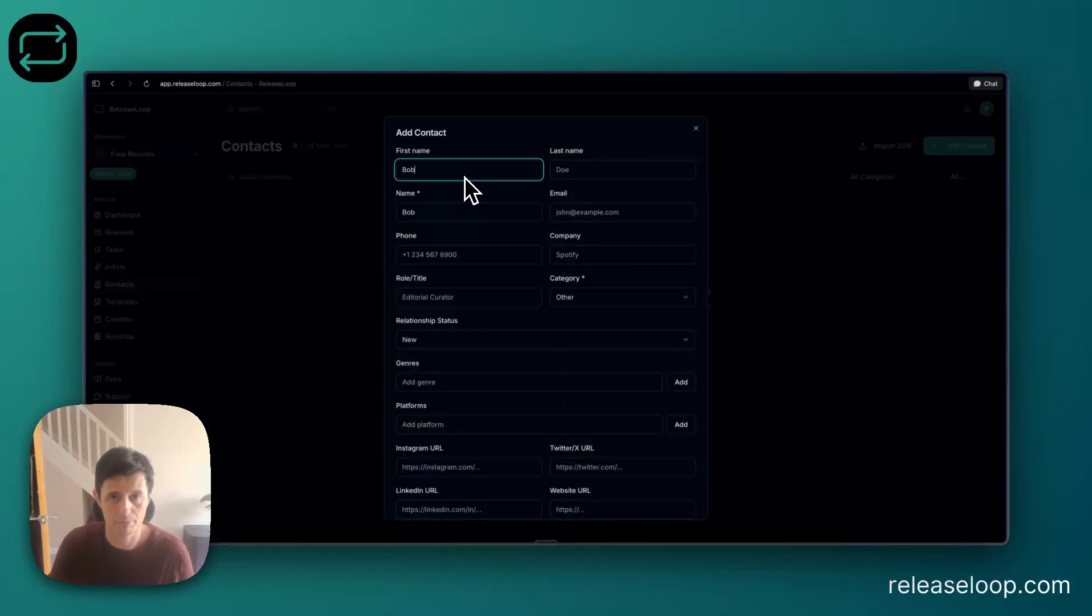
pyautogui.press('Tab')
pyautogui.write('Doe')
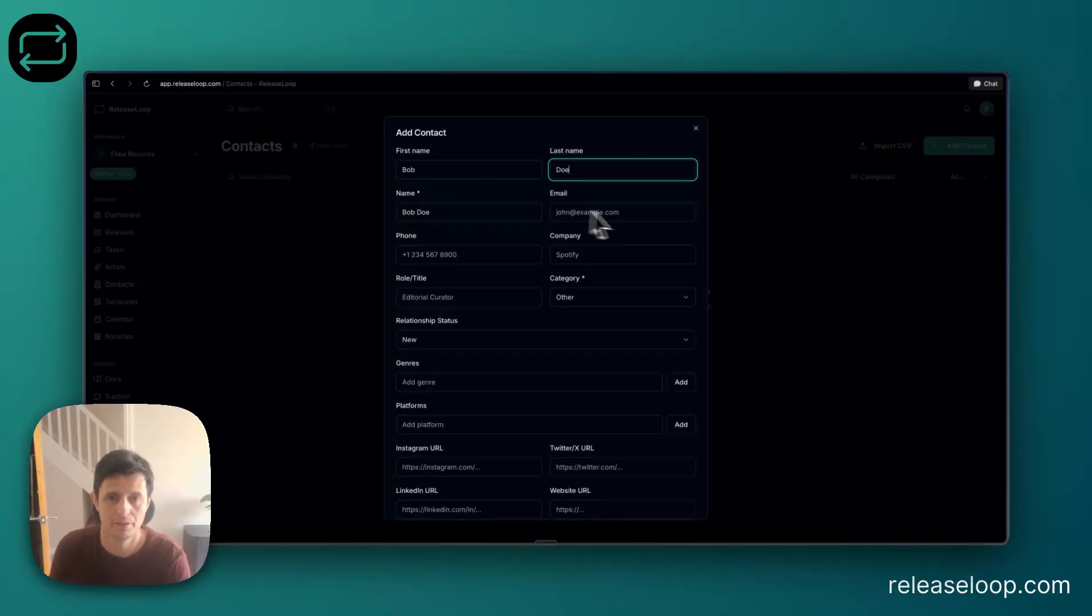
pyautogui.click(639, 215)
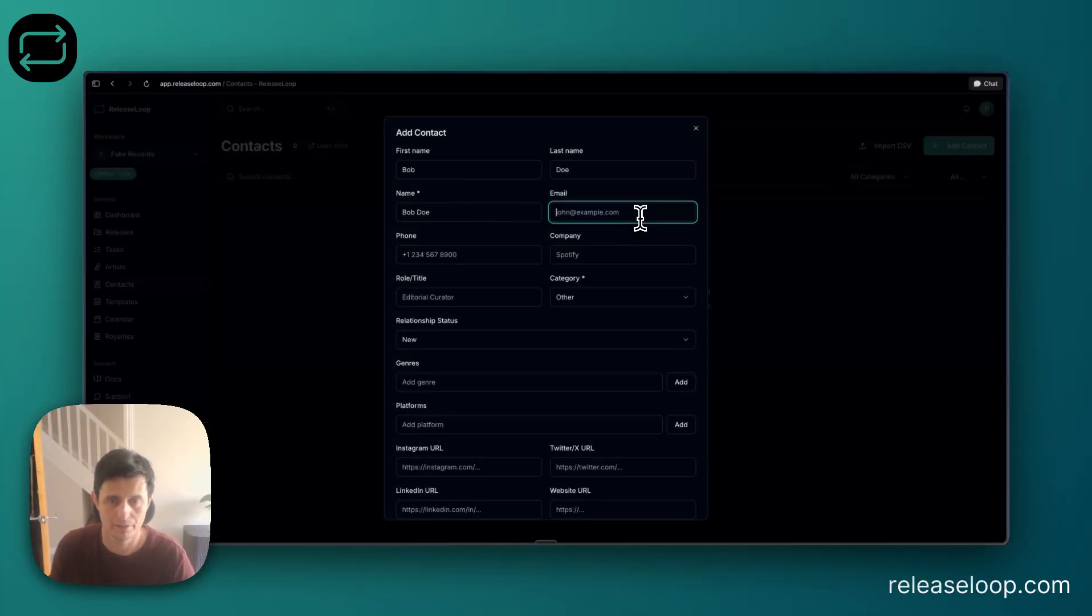
pyautogui.write('bob@doe.com')
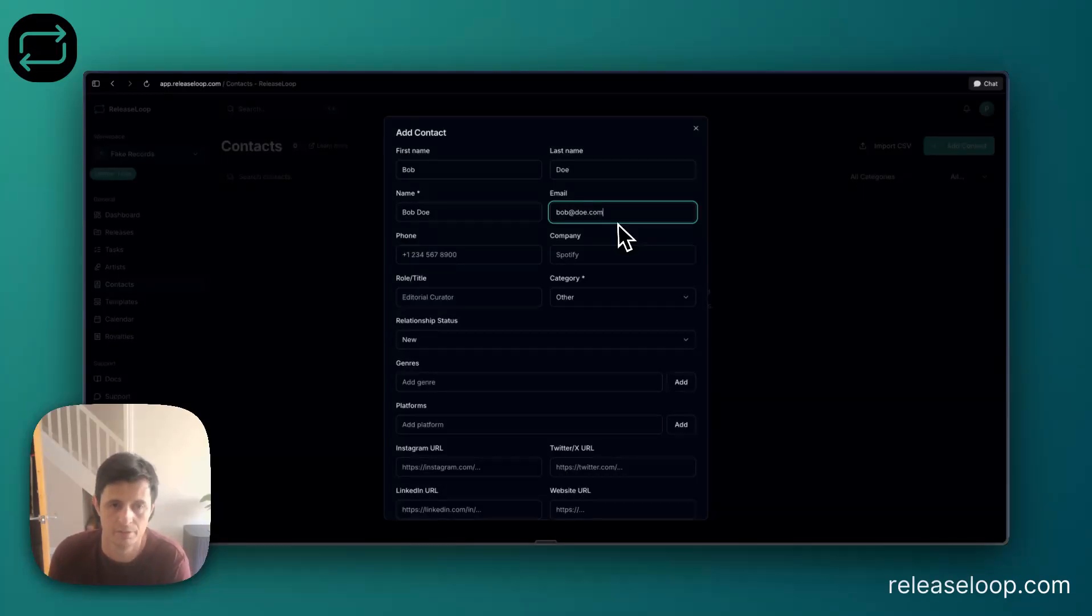
pyautogui.click(448, 254)
pyautogui.write('1234567889')
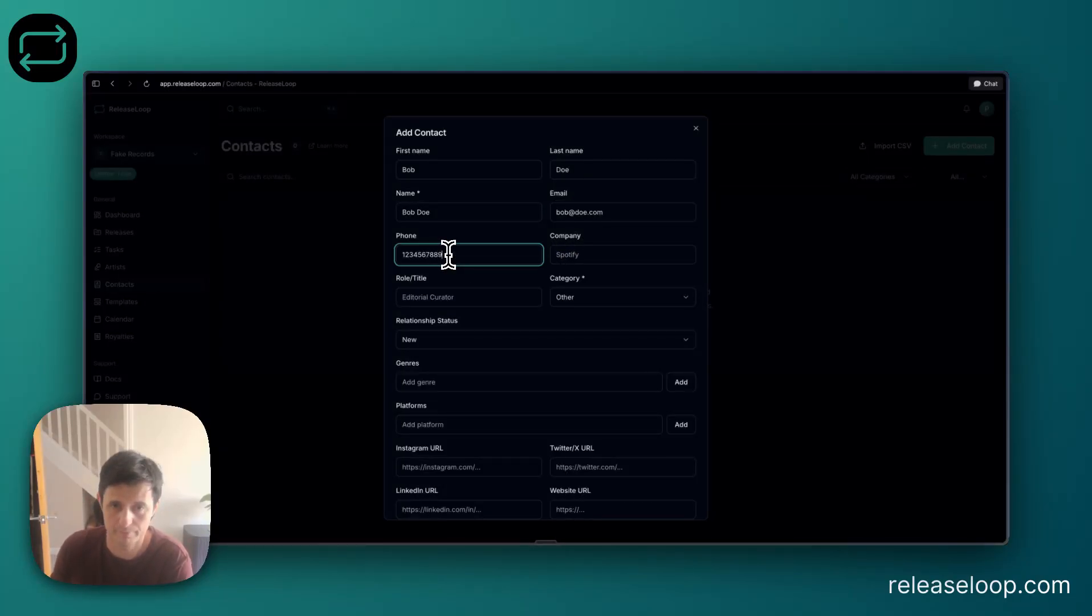
# Fill in the contact's company, set the role to Journo and choose the Press category.
pyautogui.click(659, 252)
pyautogui.write('Bob Doe')
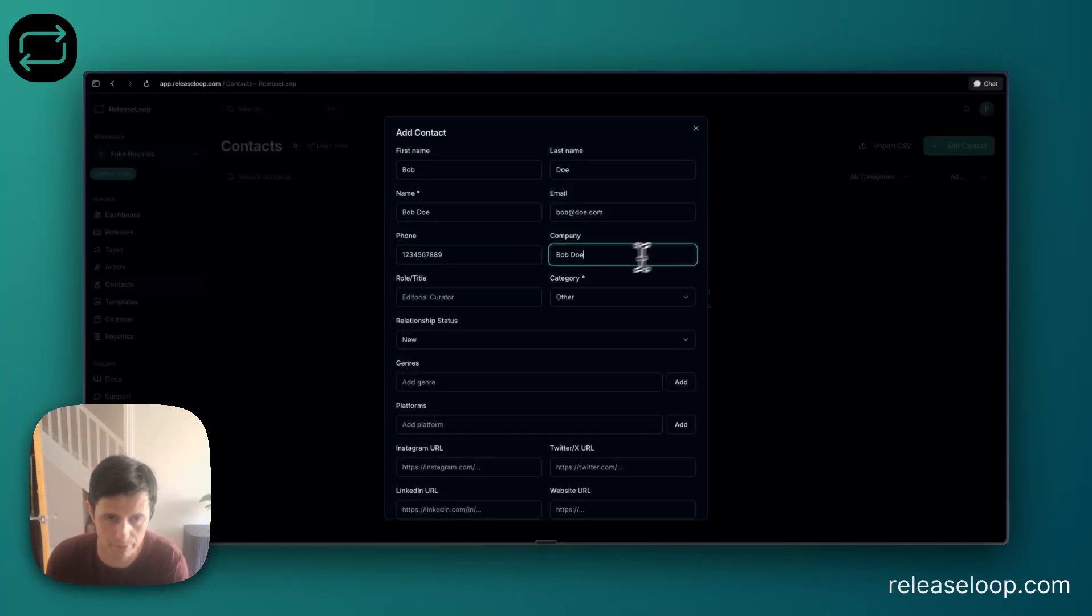
pyautogui.click(446, 295)
pyautogui.write('Journo')
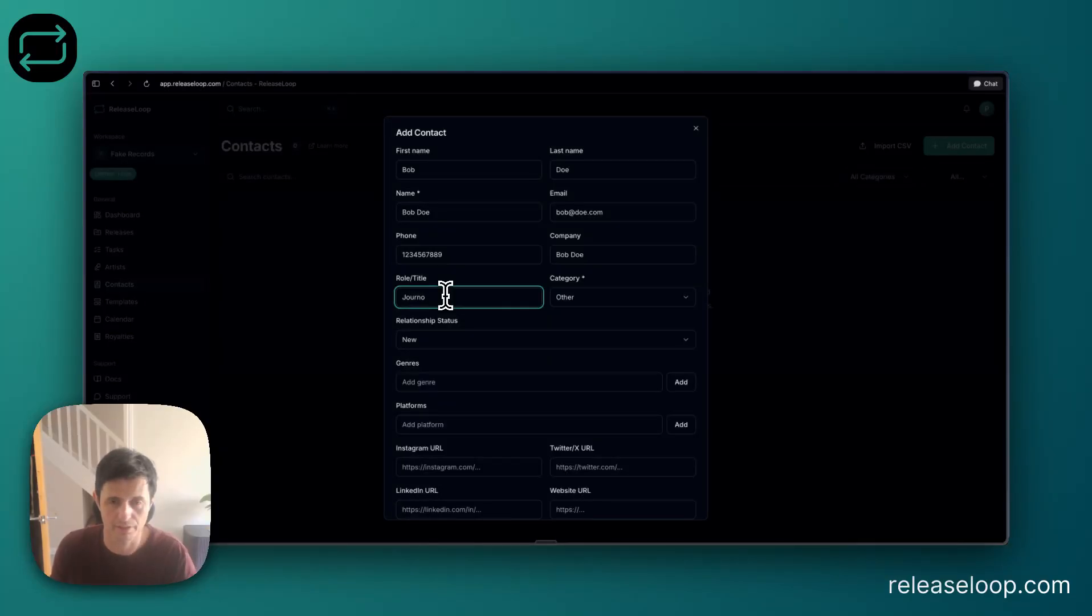
pyautogui.click(634, 298)
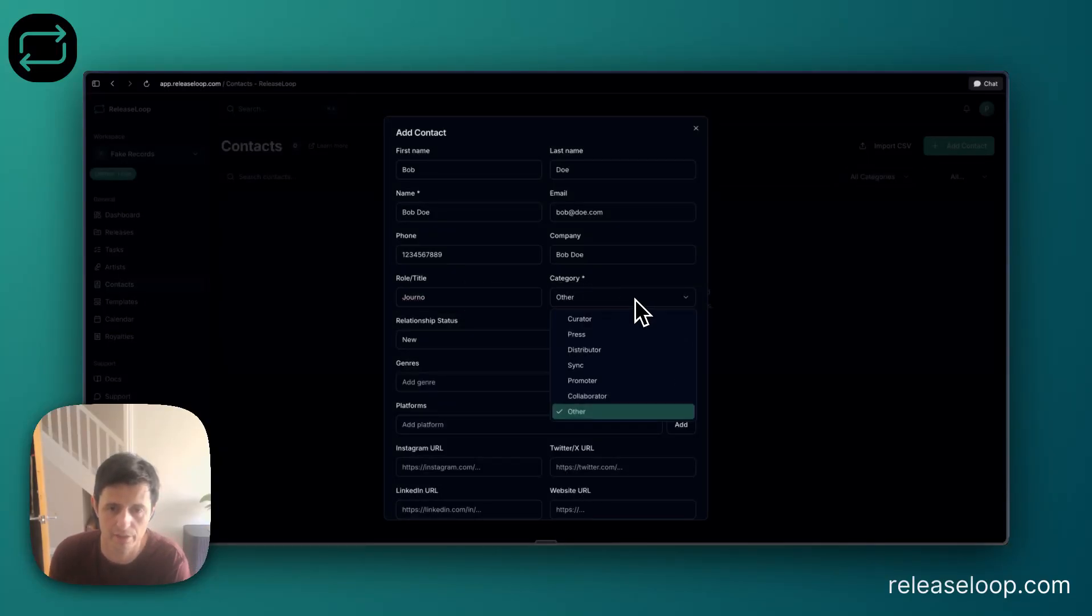
pyautogui.click(621, 332)
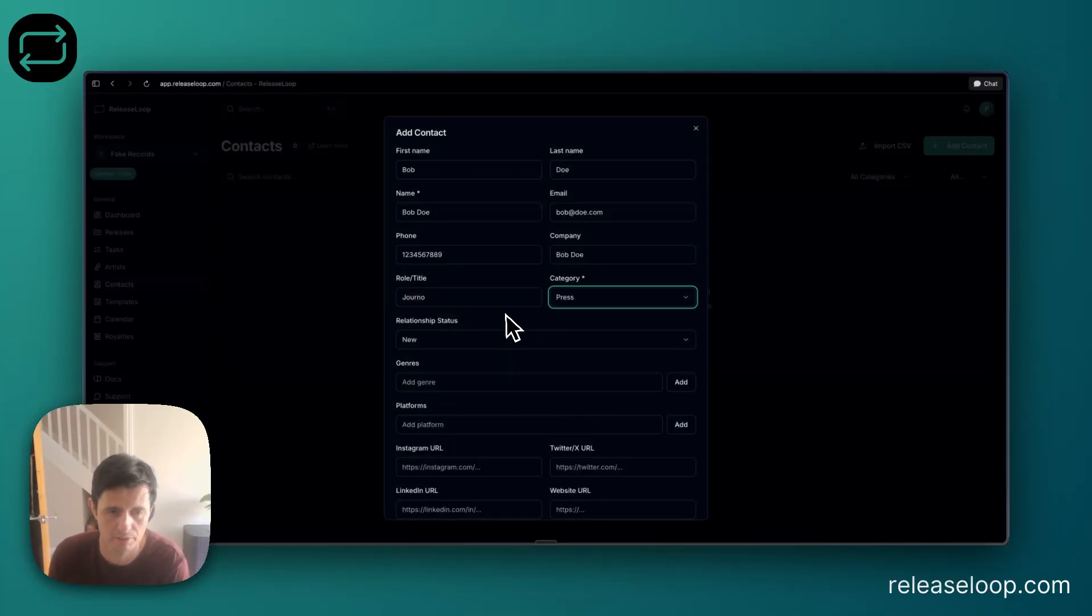
pyautogui.scroll(-1, 505, 315)
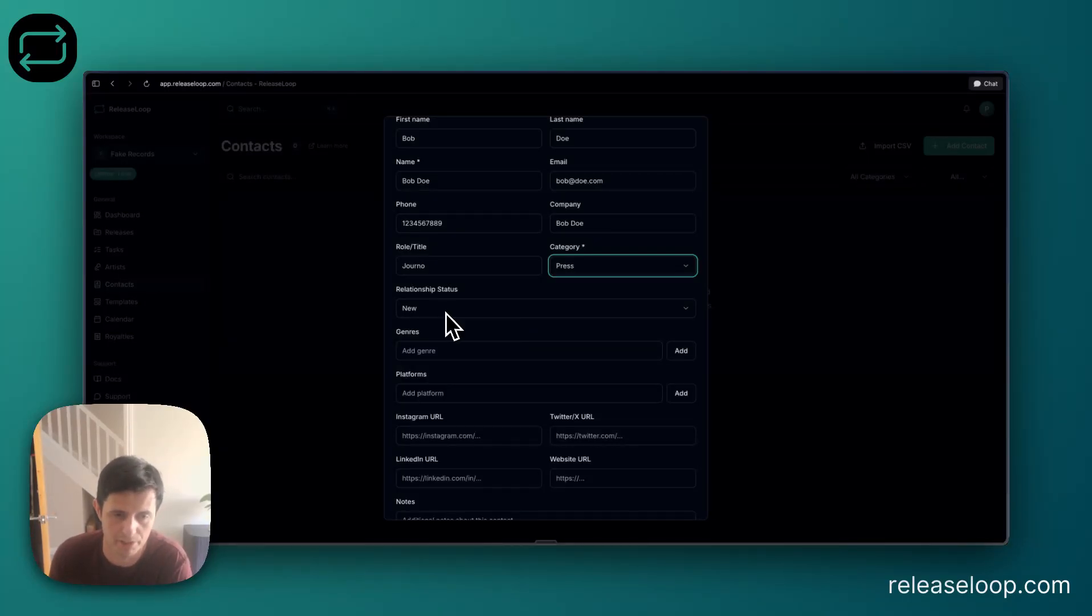
# Add the genre Hiphop to the new contact and enter x.com as the platform.
pyautogui.click(572, 348)
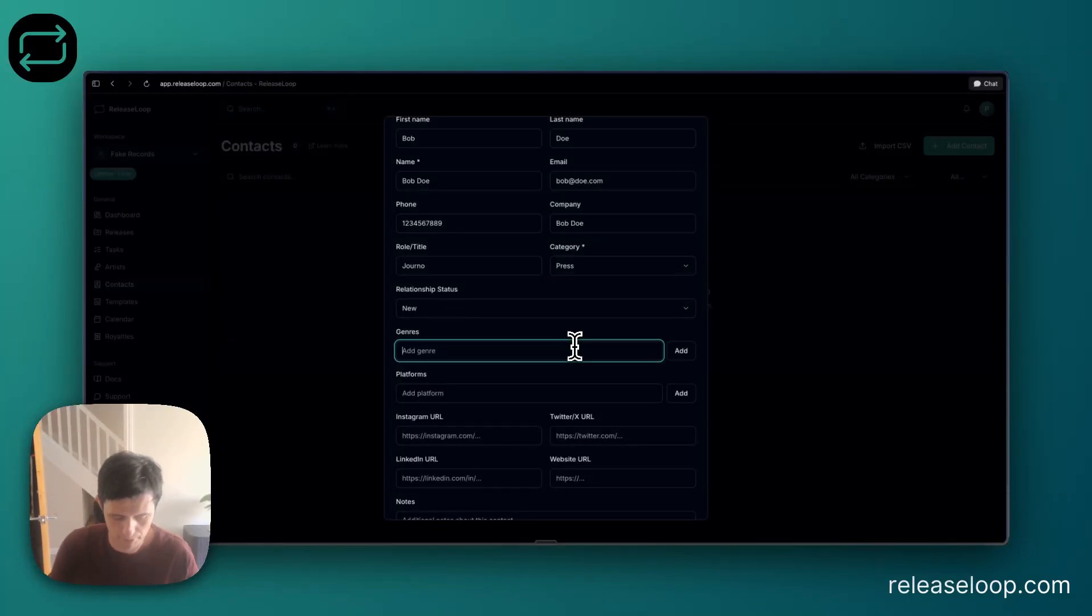
pyautogui.write('Hiphop')
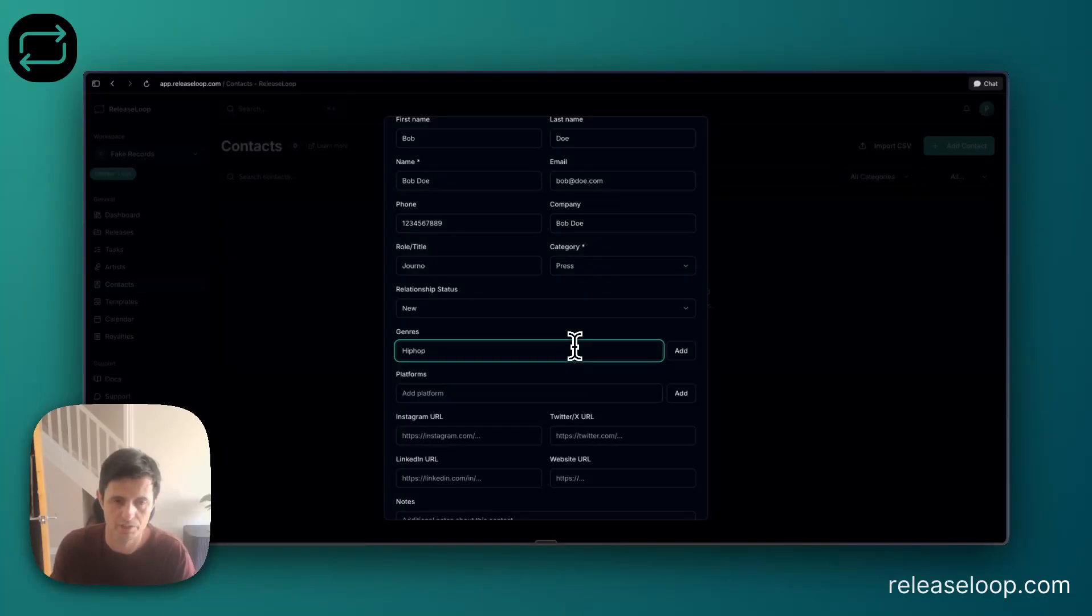
pyautogui.click(684, 351)
pyautogui.scroll(-2, 566, 357)
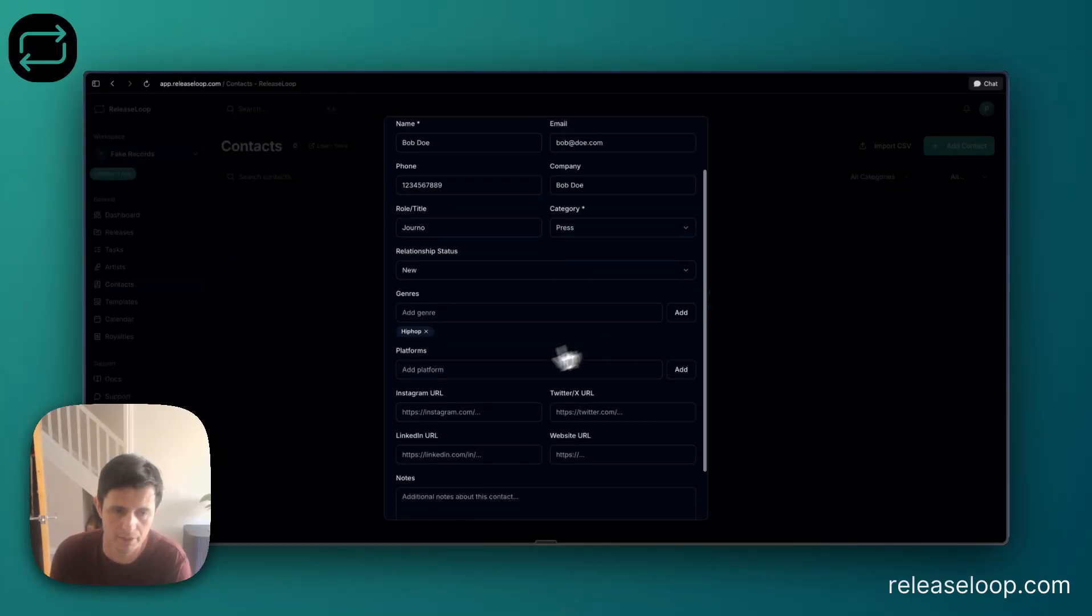
pyautogui.click(473, 372)
pyautogui.write('xc')
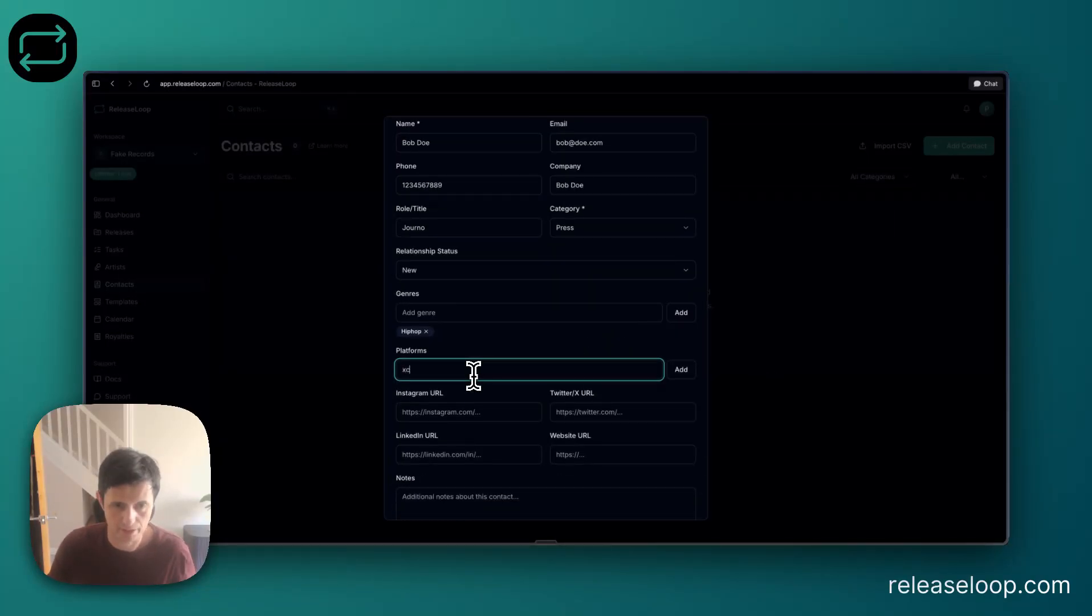
pyautogui.write('com')
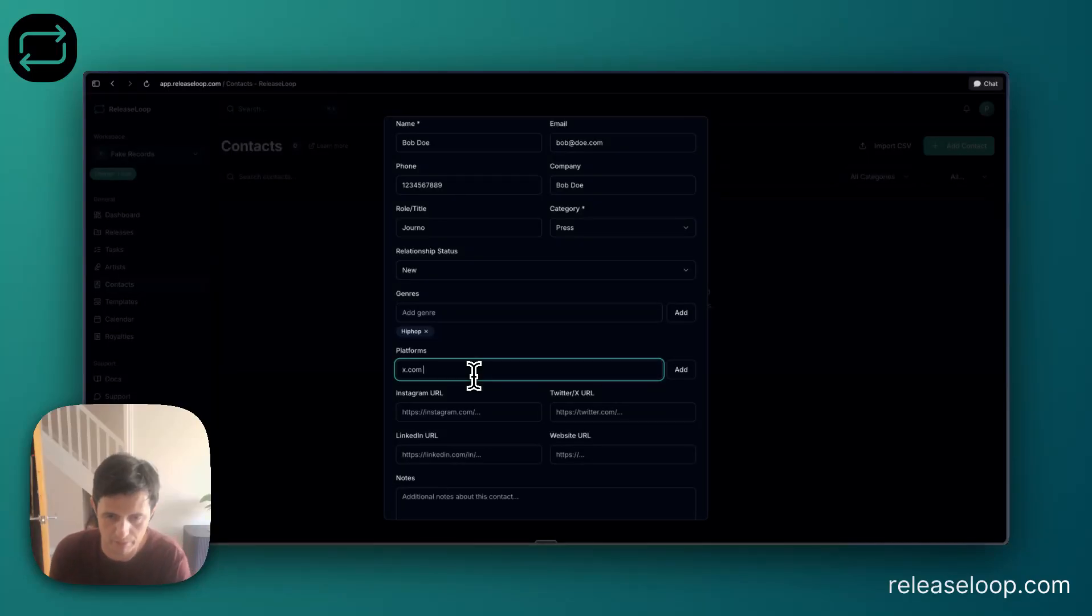
# Try to create the contact with an x.com profile address as its Twitter/X URL.
pyautogui.click(584, 412)
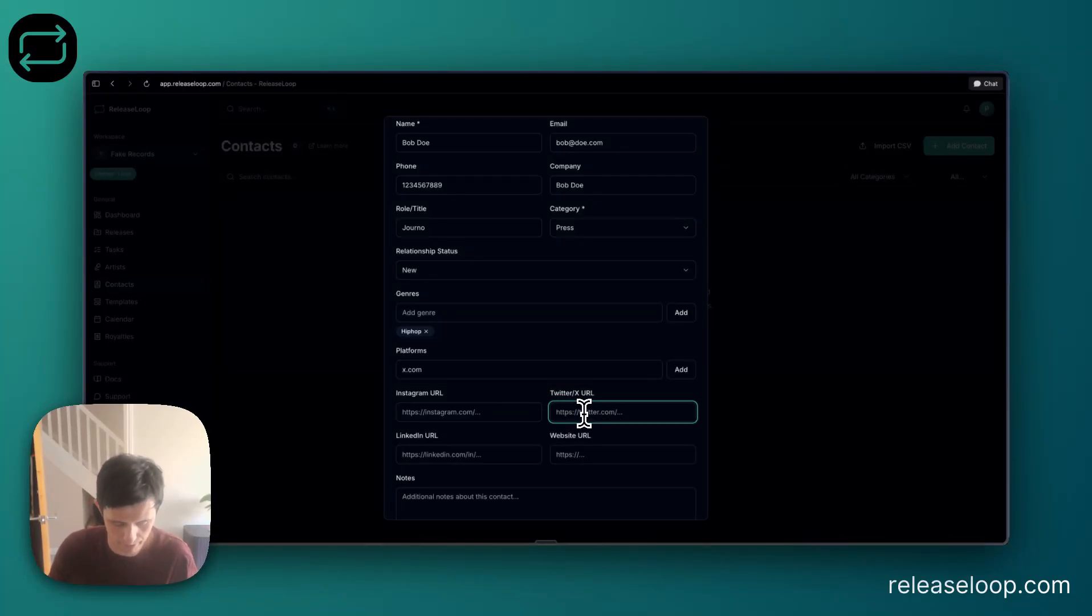
pyautogui.write('com/bdoe')
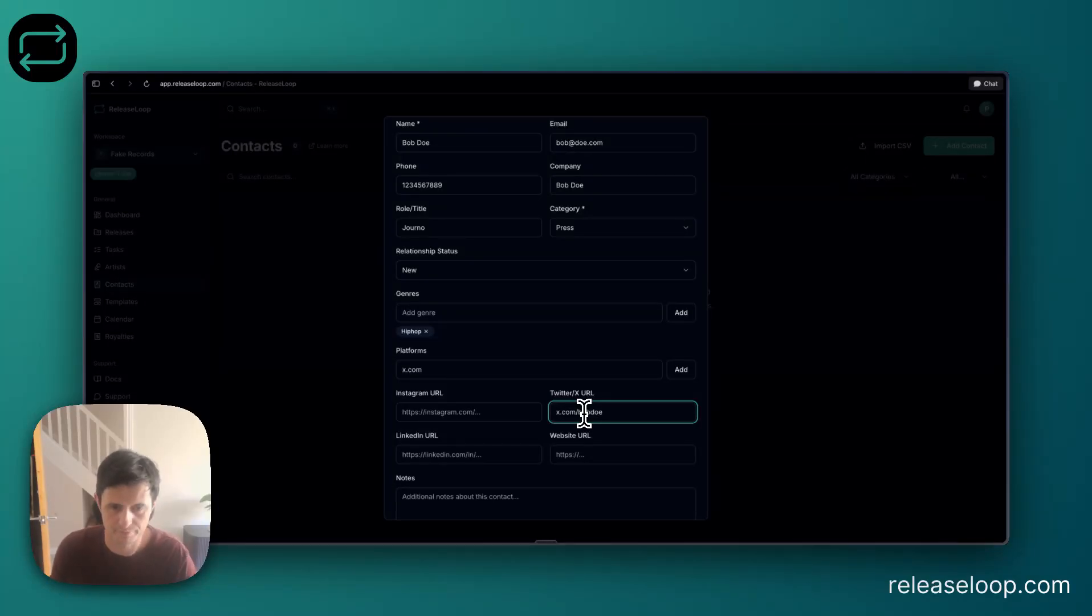
pyautogui.scroll(-2, 584, 412)
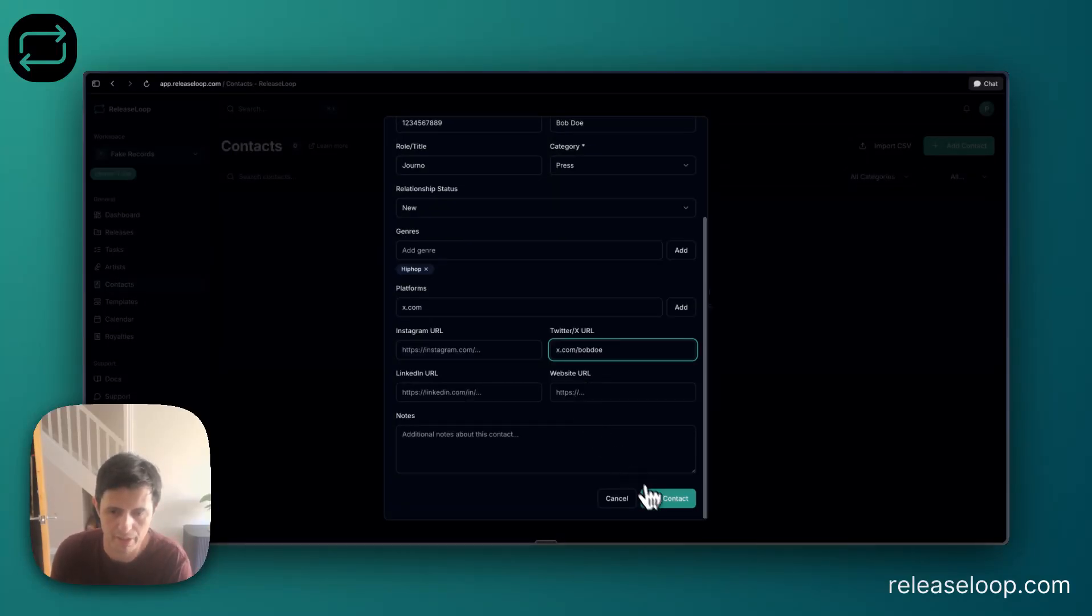
pyautogui.click(654, 509)
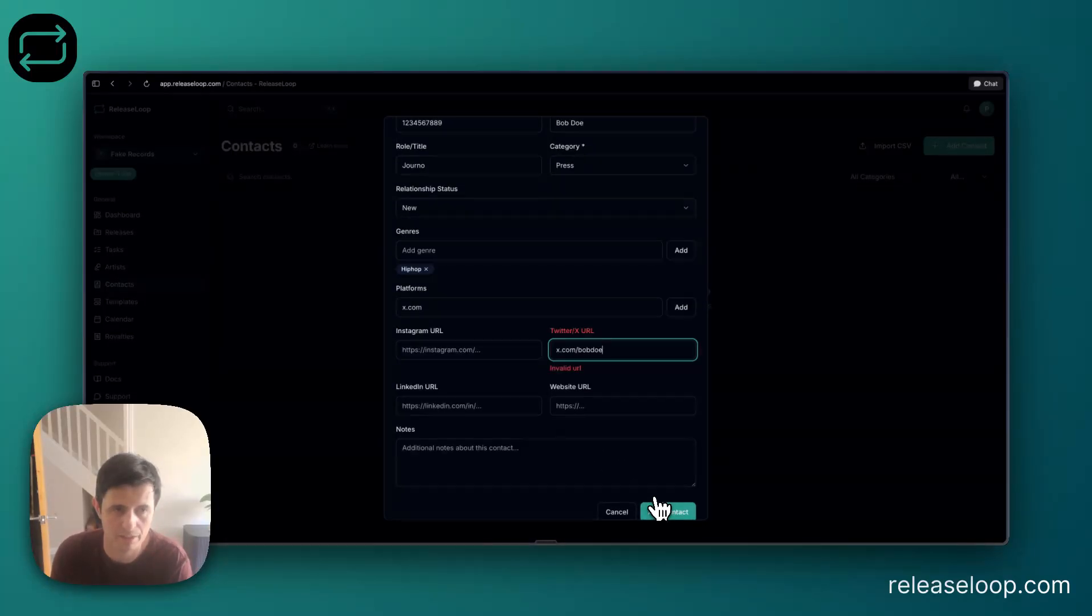
# Clear the contact's Twitter/X URL and create the contact.
pyautogui.tripleClick(573, 351)
pyautogui.press('BackSpace')
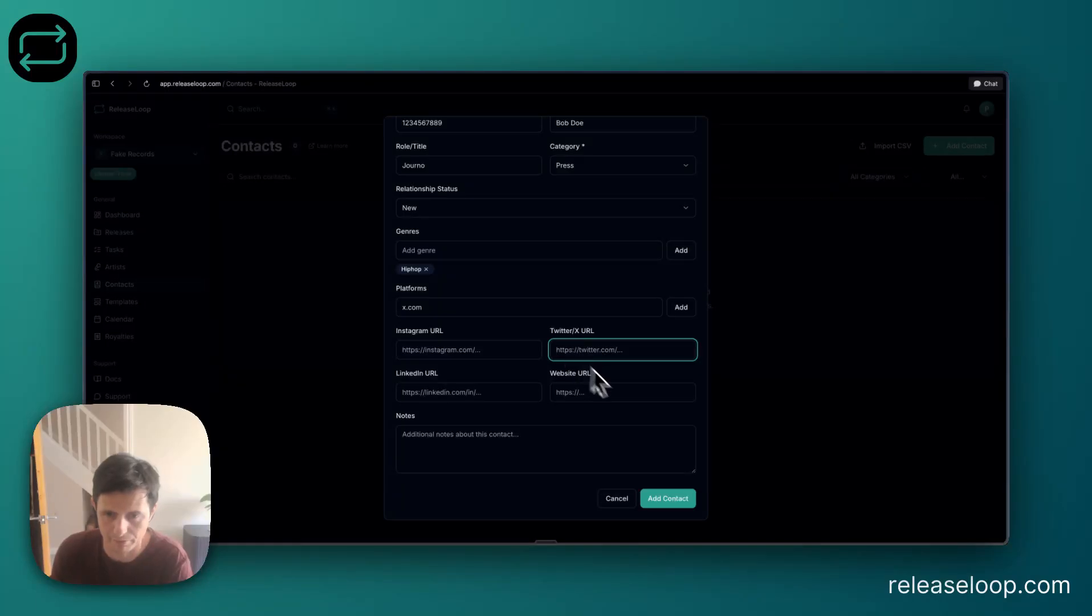
pyautogui.click(679, 502)
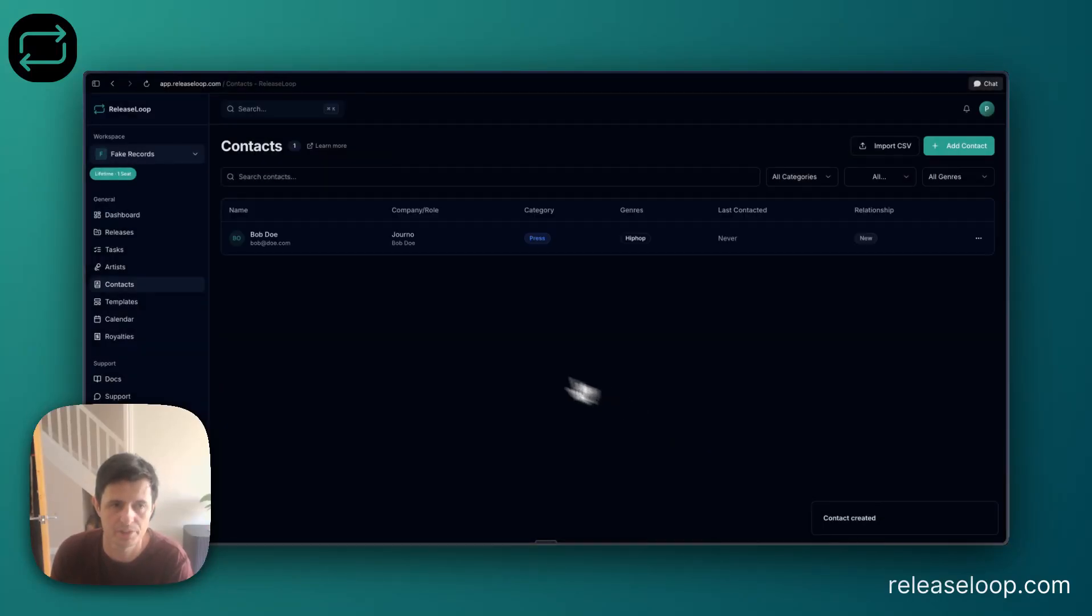
# Start logging a Pitch interaction for the new press contact with artist JAŸ-Z, outcome Pending and release In My Lifetime.
pyautogui.click(330, 236)
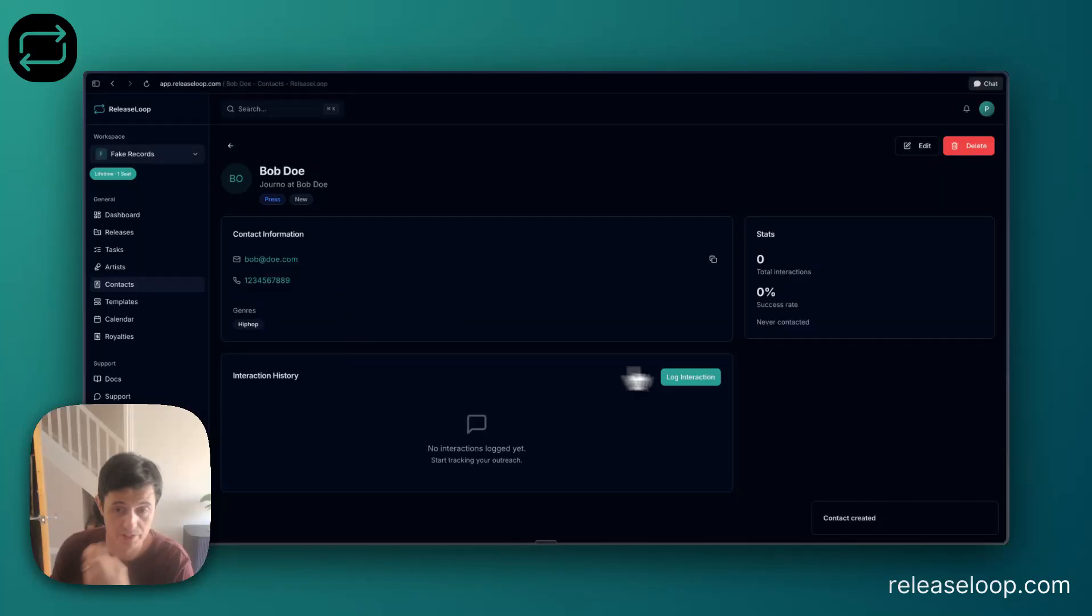
pyautogui.click(703, 383)
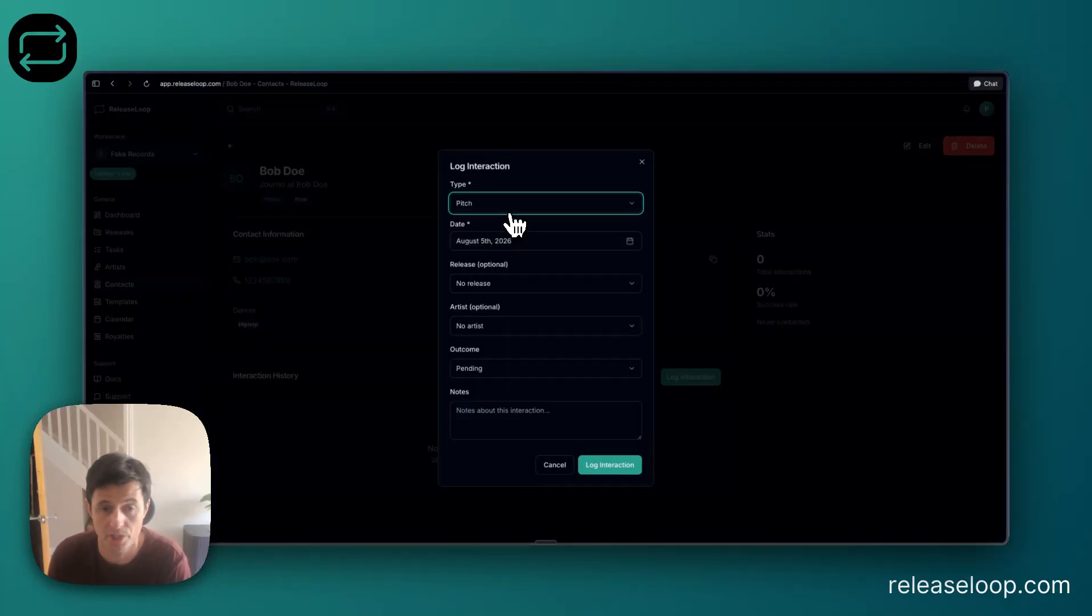
pyautogui.click(516, 324)
pyautogui.click(506, 362)
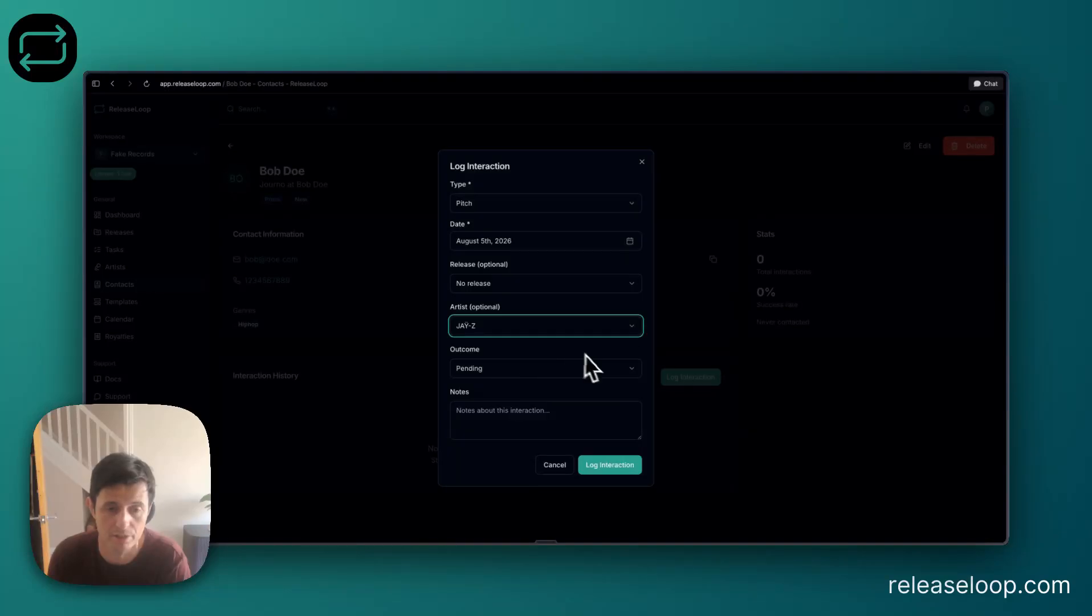
pyautogui.click(505, 368)
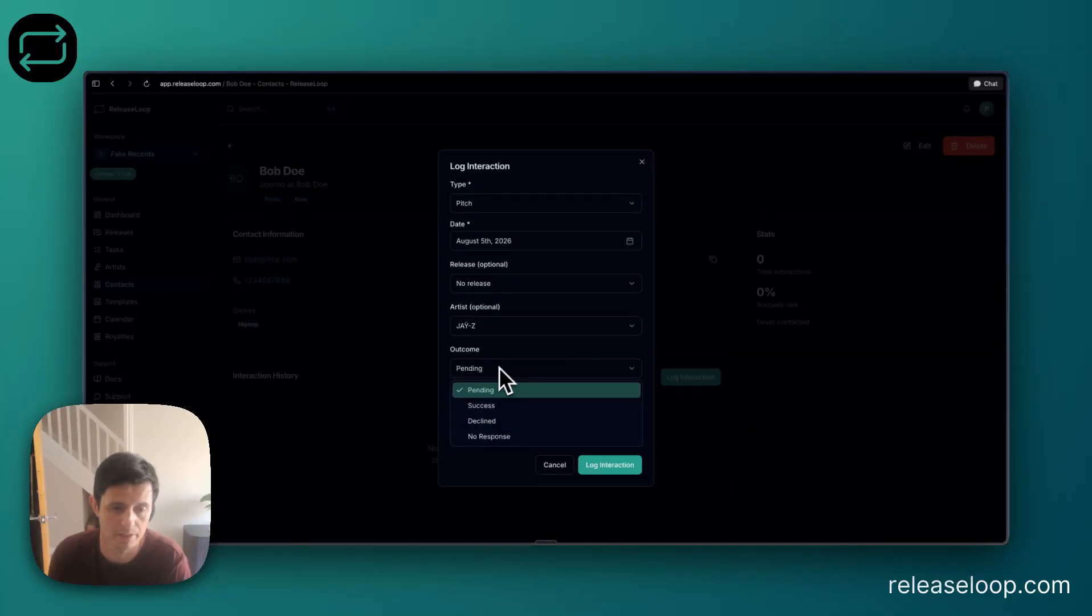
pyautogui.click(494, 390)
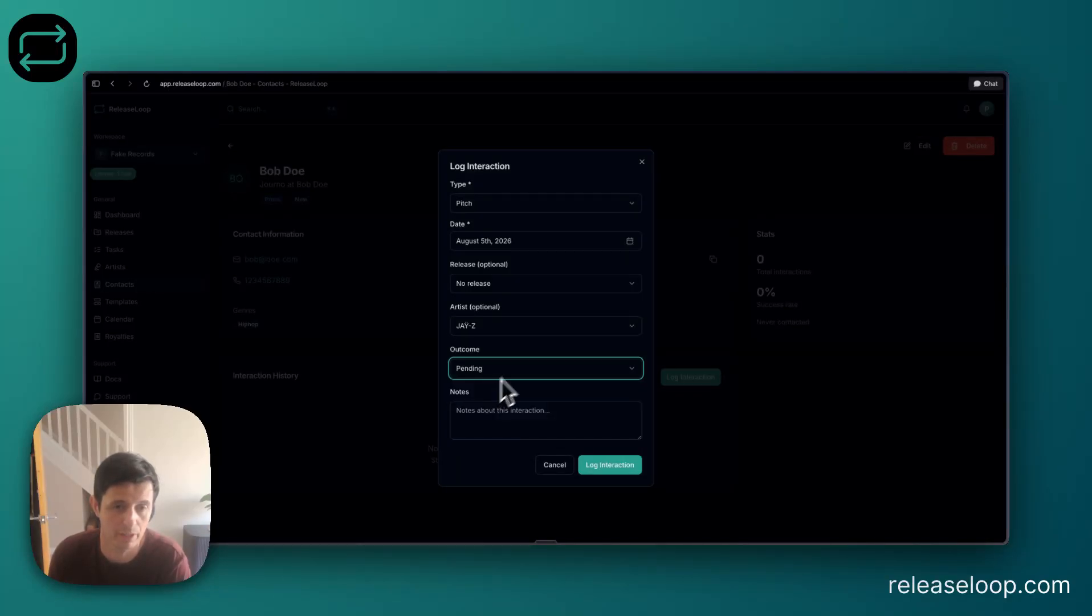
pyautogui.click(506, 284)
pyautogui.click(511, 319)
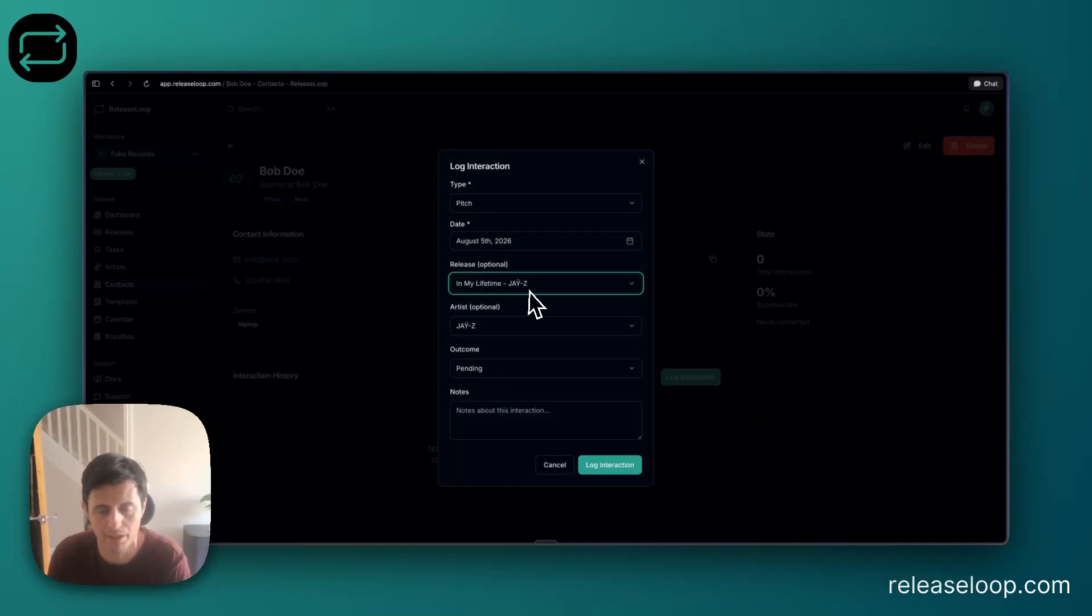
# Note that the contact was sent the press campaign for feature, and log the interaction.
pyautogui.click(533, 411)
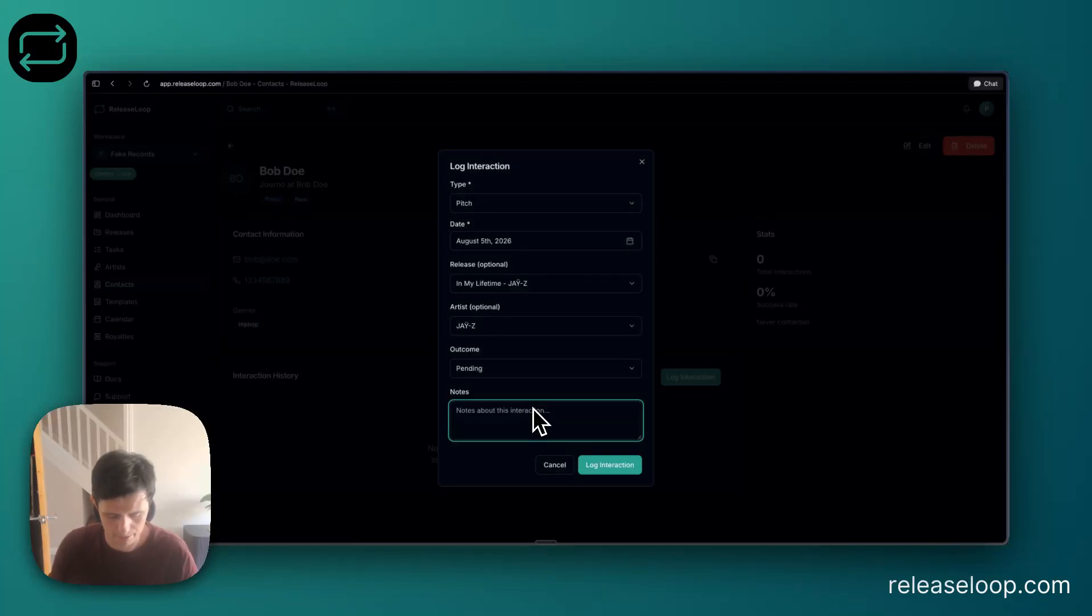
pyautogui.write('sen')
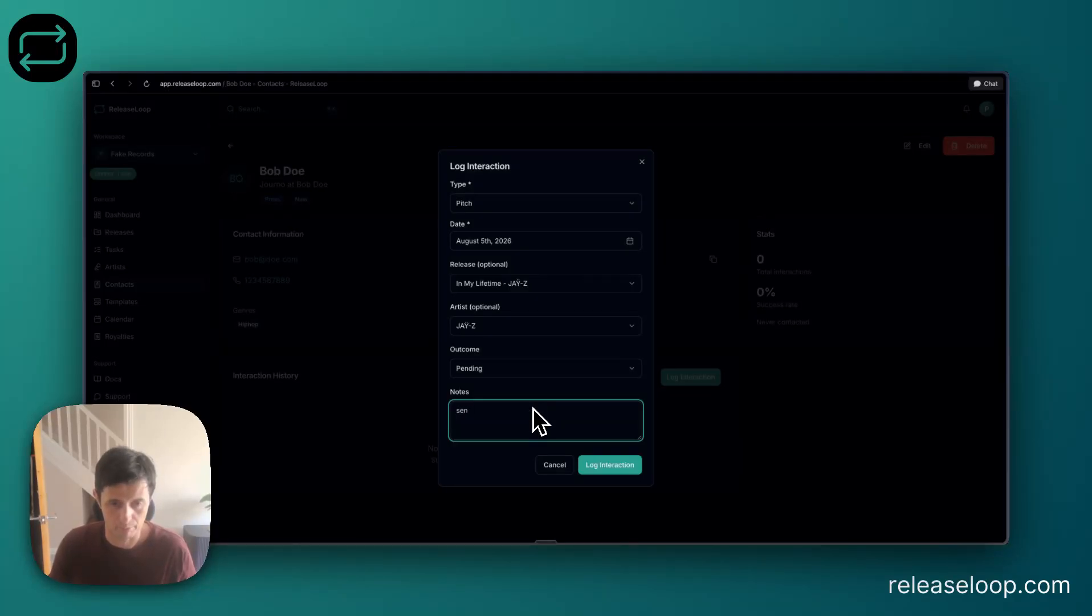
pyautogui.write('d bob')
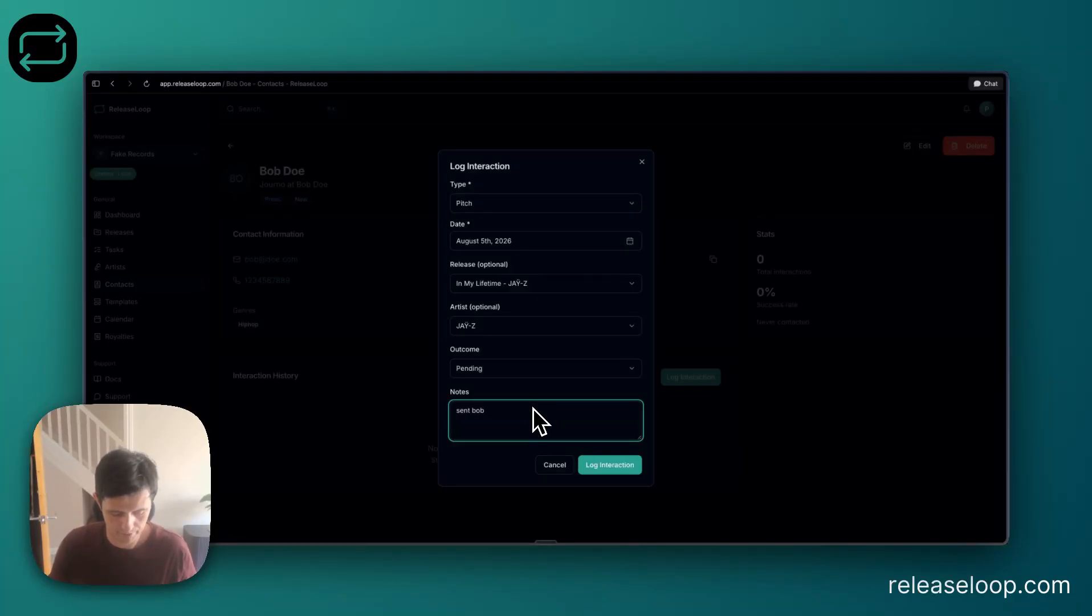
pyautogui.write(' pre')
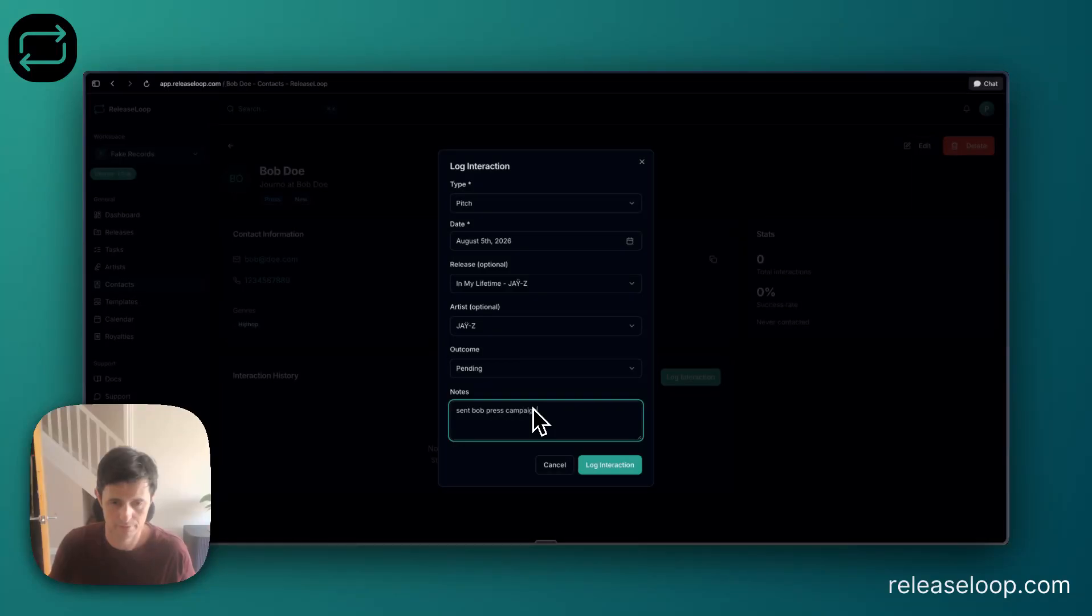
pyautogui.write('ss campaign for feature')
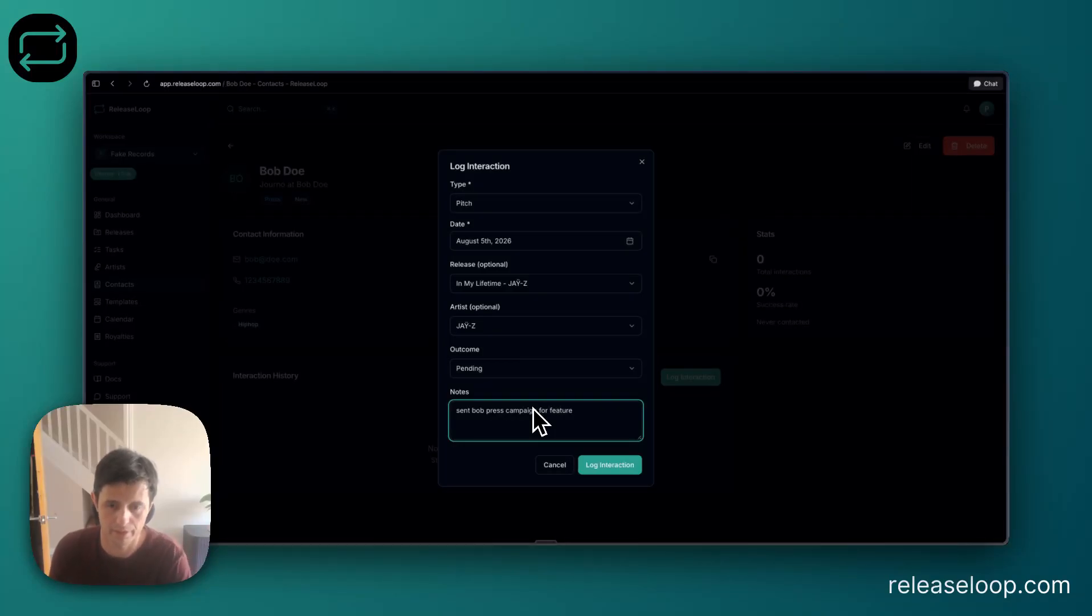
pyautogui.click(632, 466)
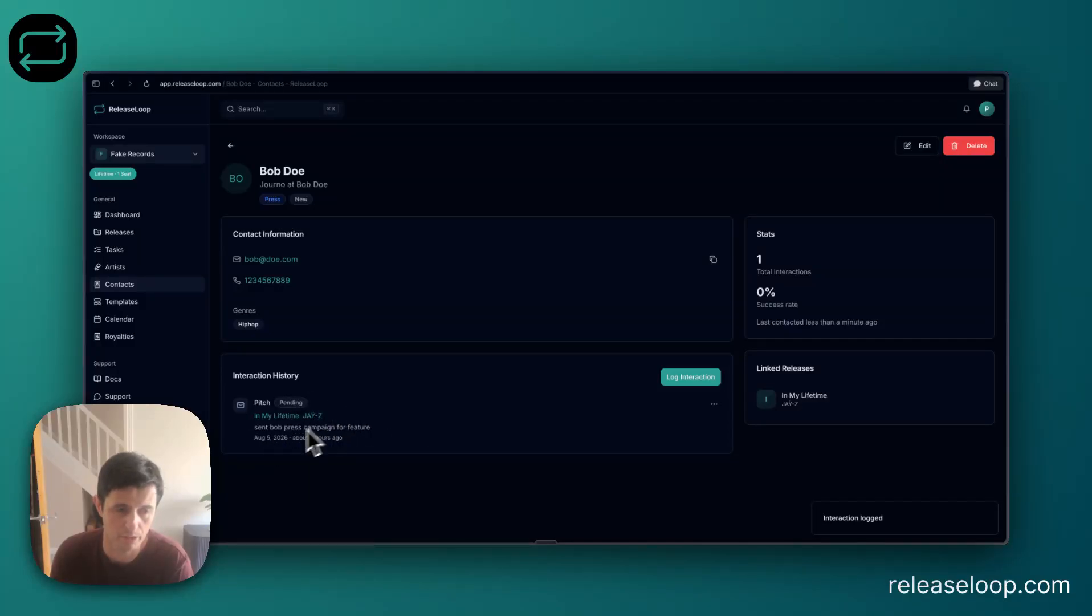
# Change the logged pitch's outcome to Success and save the interaction.
pyautogui.click(716, 405)
pyautogui.click(709, 421)
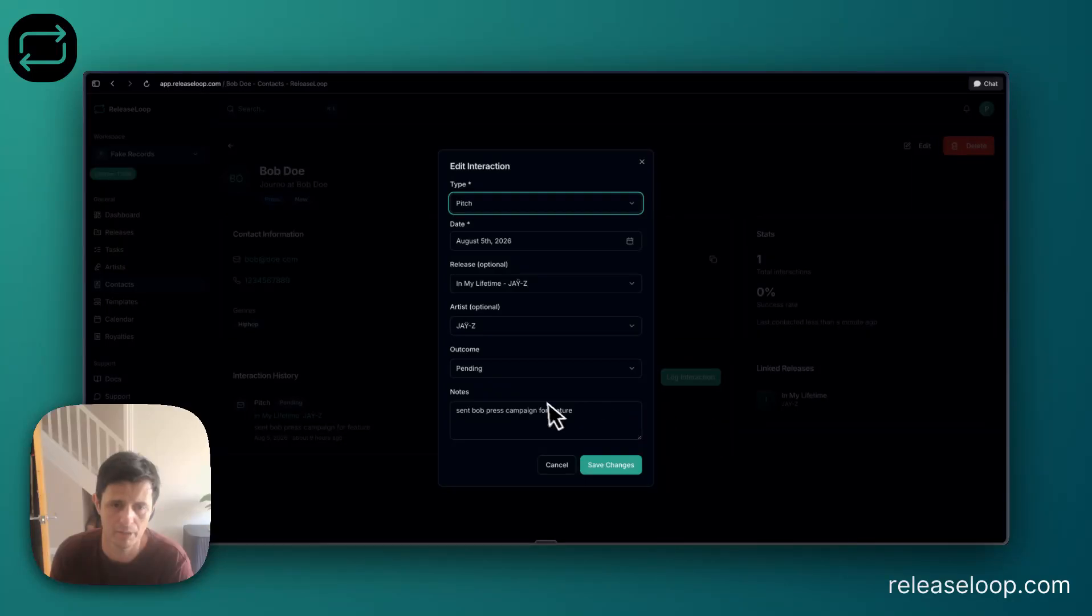
pyautogui.click(517, 375)
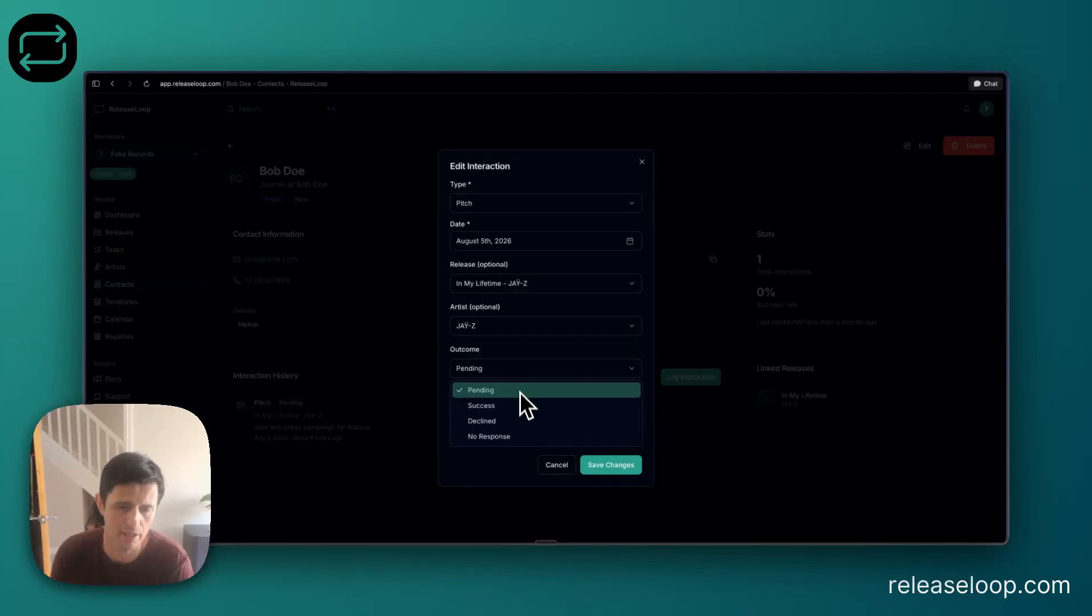
pyautogui.click(516, 404)
pyautogui.click(613, 464)
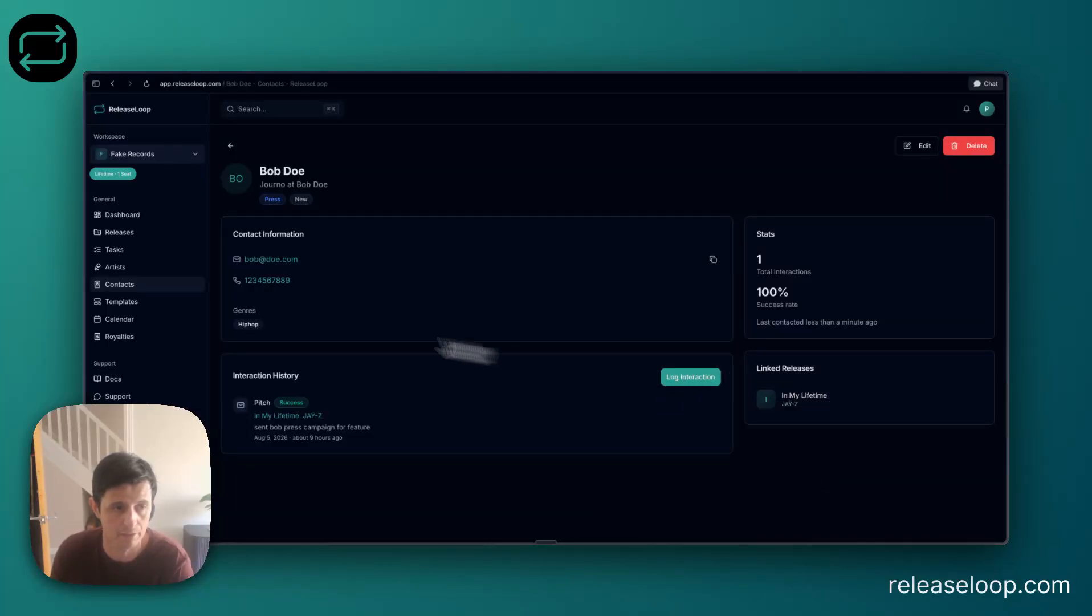
# Return to the contact list, then examine the In My Lifetime drop and the continue marketing task in the calendar.
pyautogui.click(153, 285)
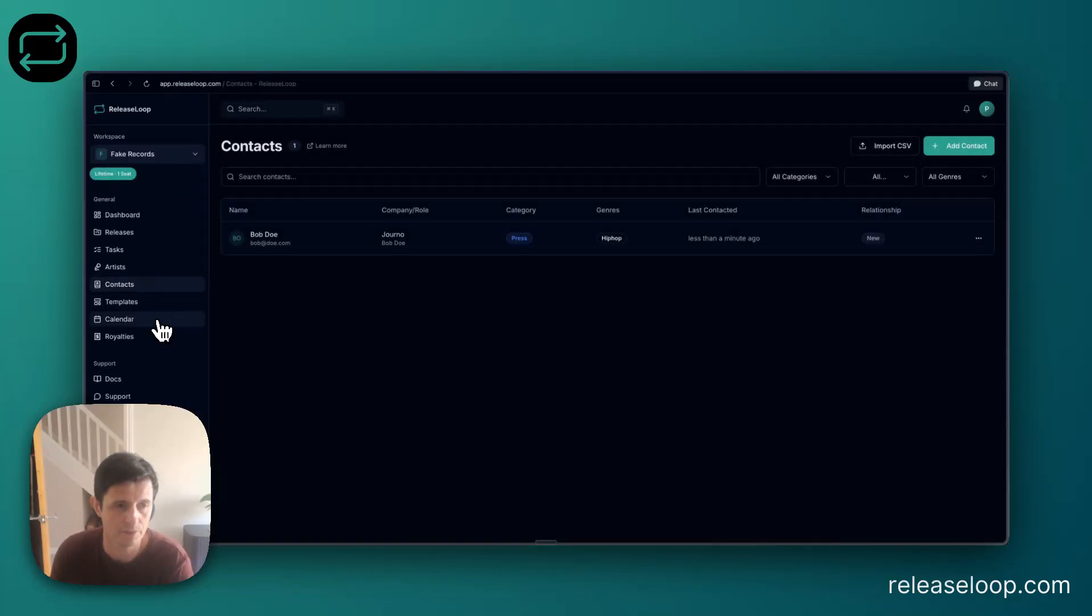
pyautogui.click(158, 320)
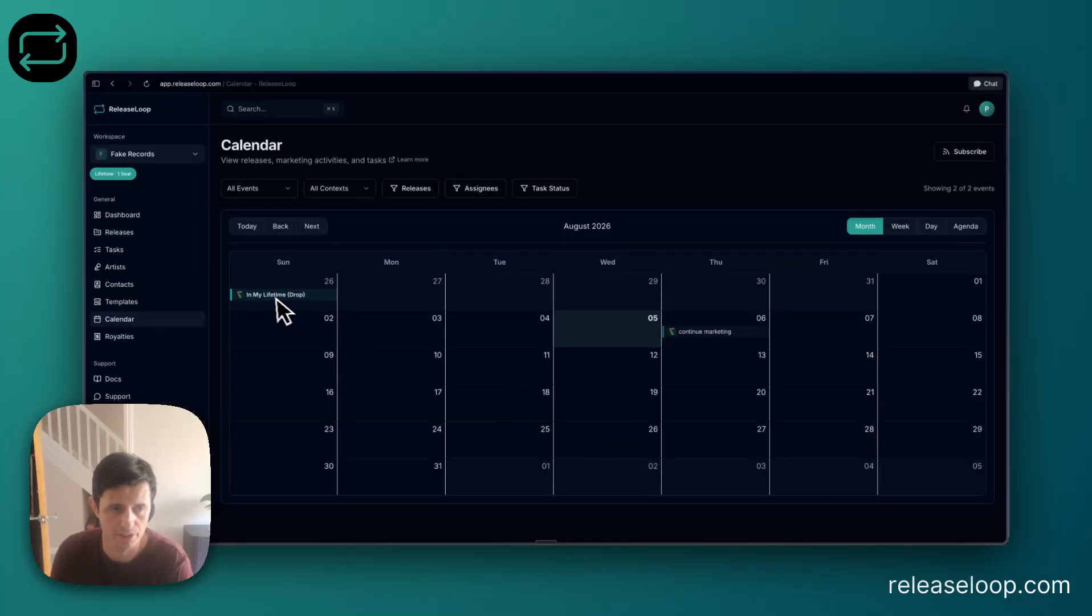
pyautogui.moveTo(269, 294)
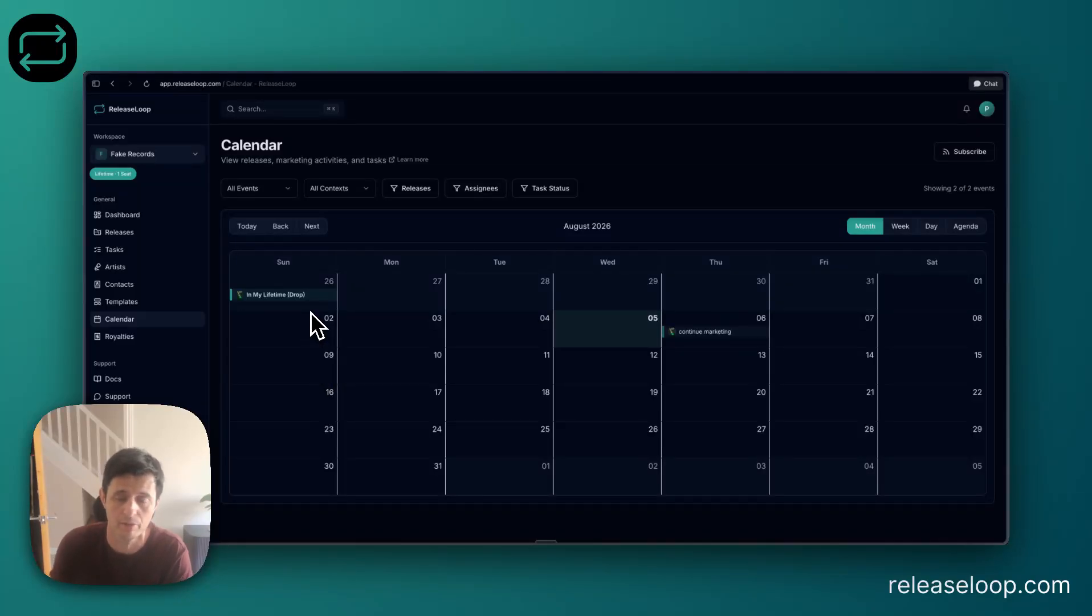
pyautogui.moveTo(712, 337)
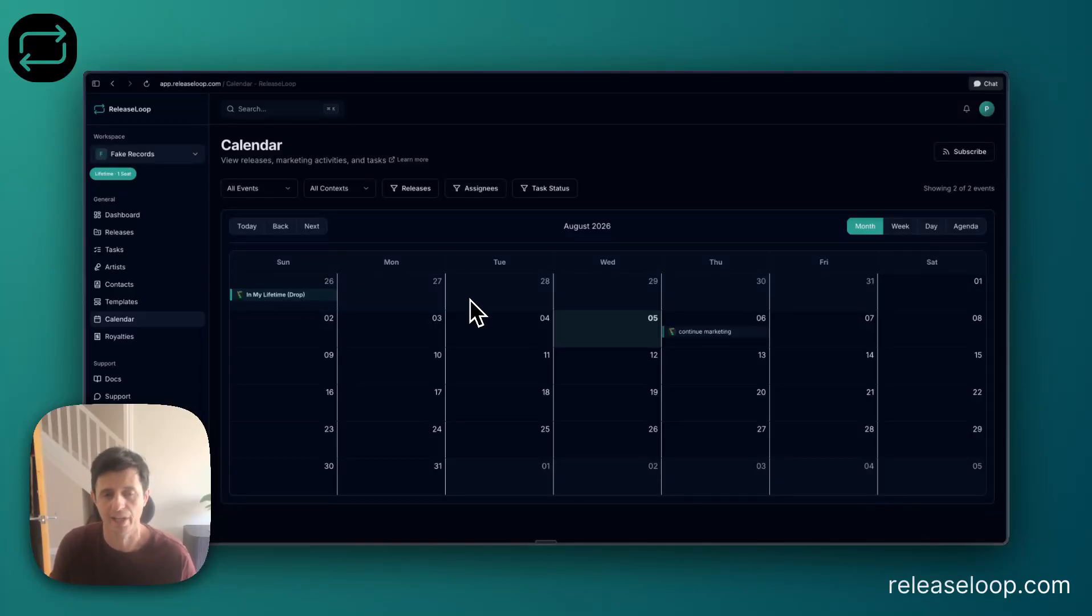
# Examine the pitch in JAŸ-Z's past support and its edit options, closing them without changes.
pyautogui.click(126, 265)
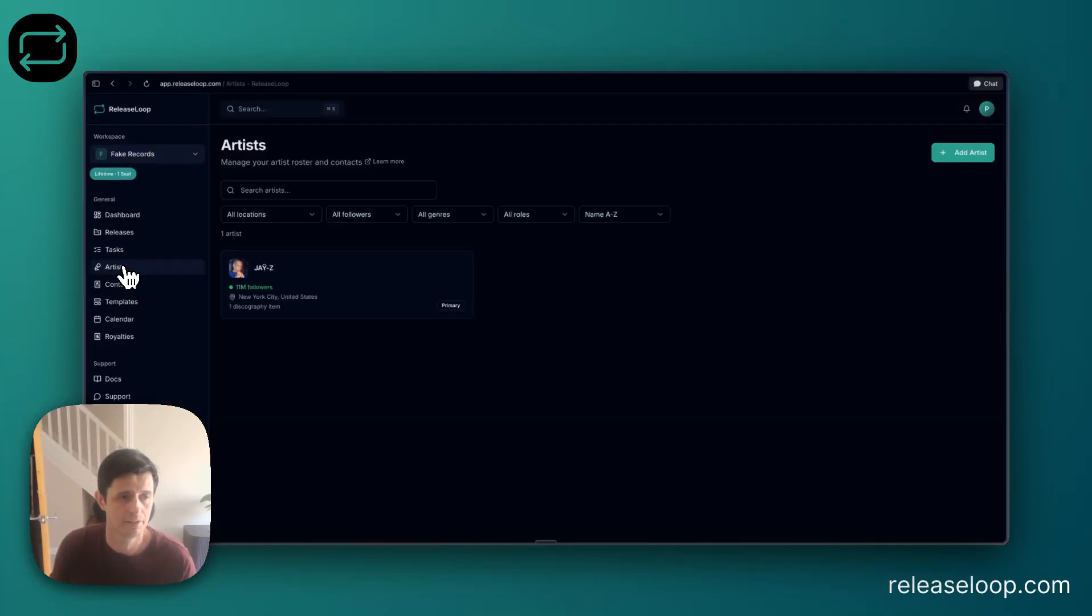
pyautogui.click(312, 288)
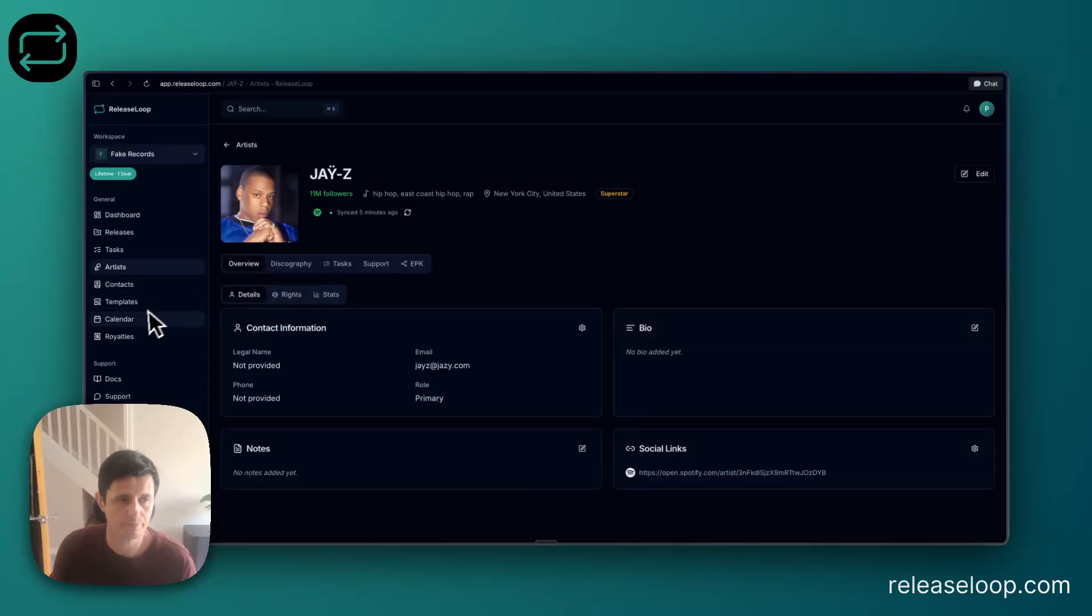
pyautogui.click(376, 276)
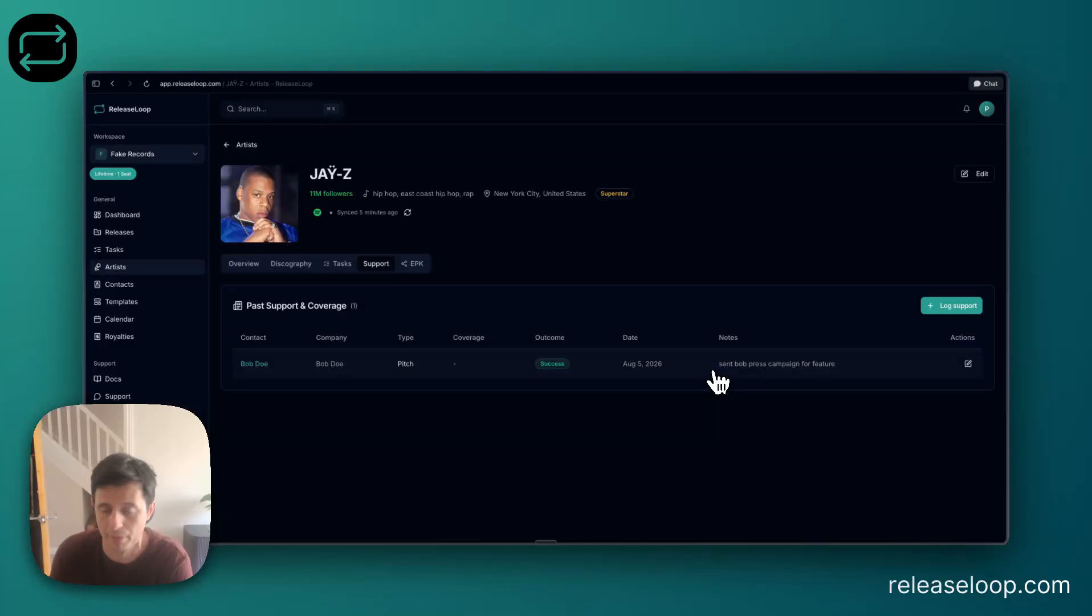
pyautogui.click(968, 363)
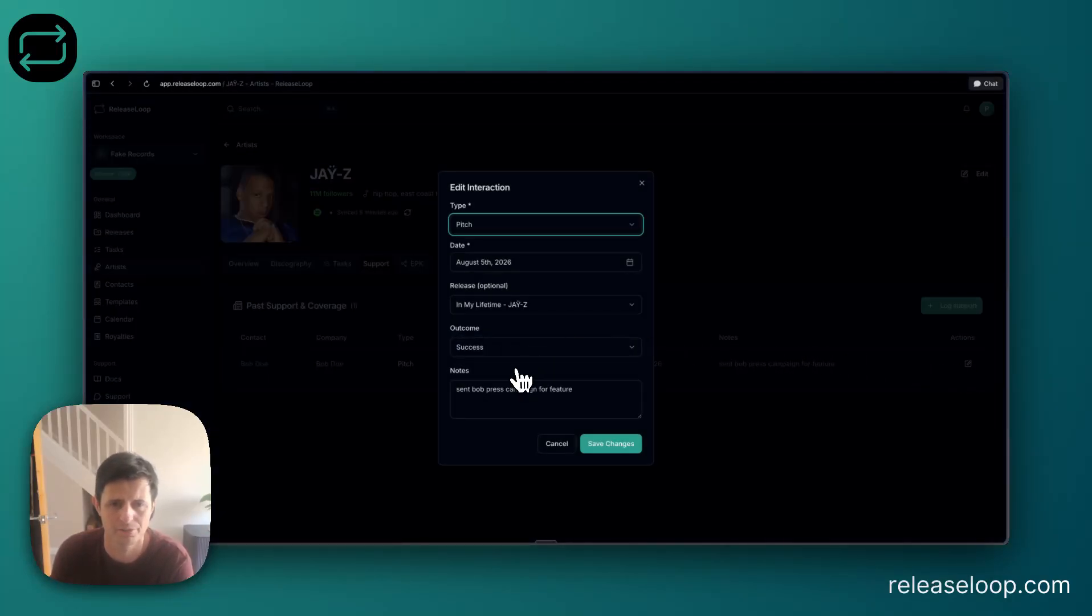
pyautogui.click(557, 443)
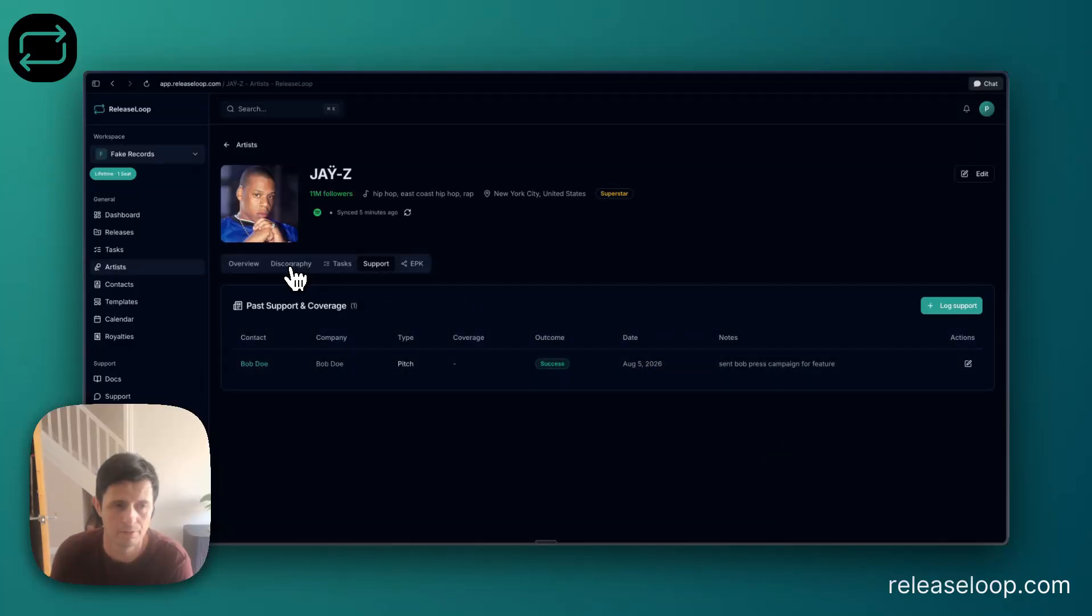
# Examine JAŸ-Z's overview, including the contact details, rights and publishing information and statistics, then the artist's discography.
pyautogui.click(247, 268)
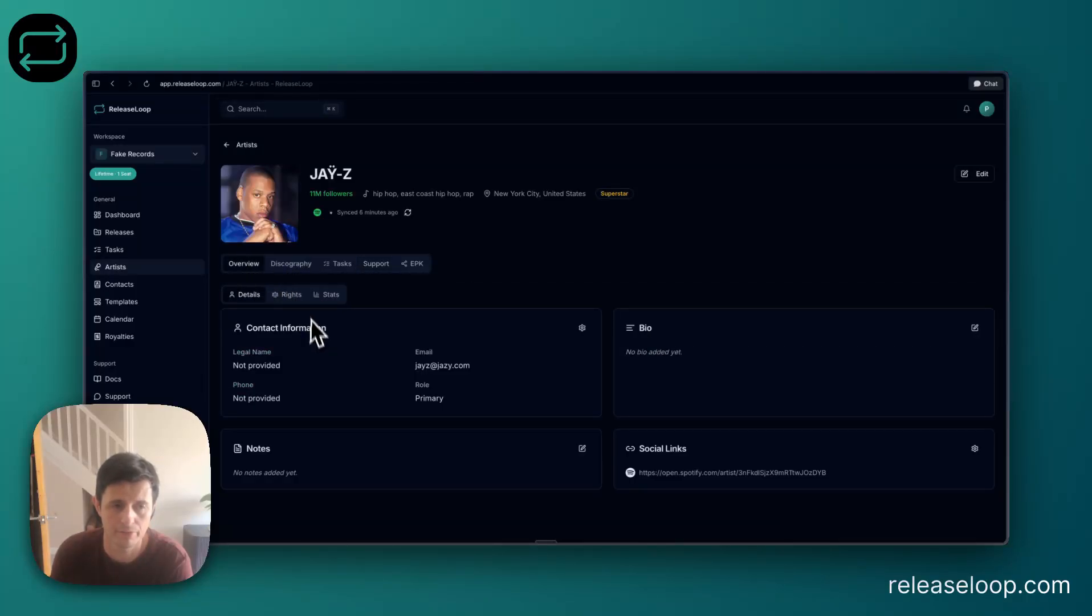
pyautogui.click(293, 296)
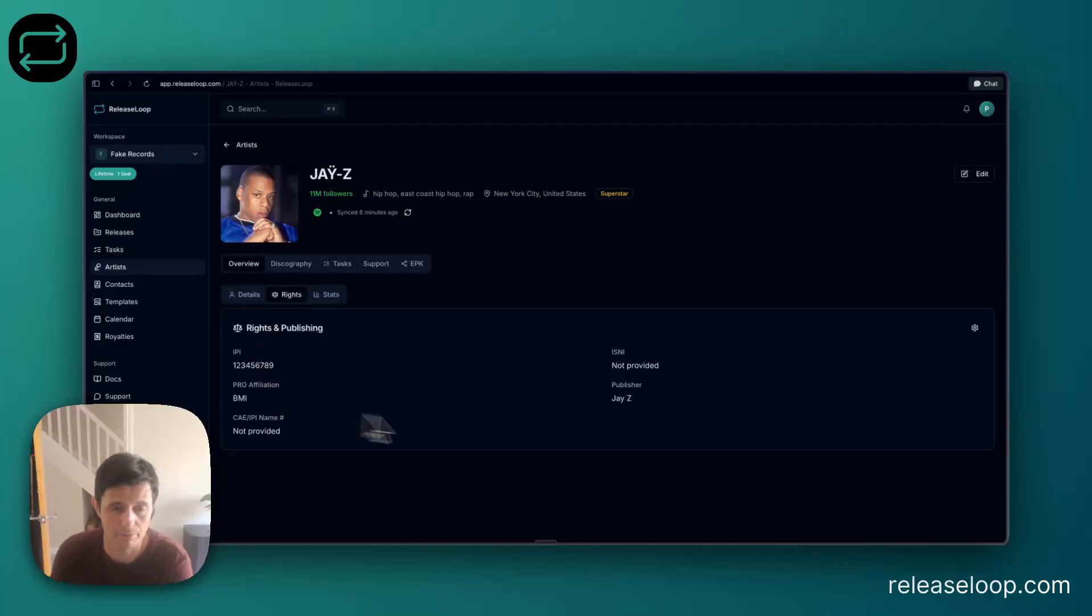
pyautogui.click(329, 301)
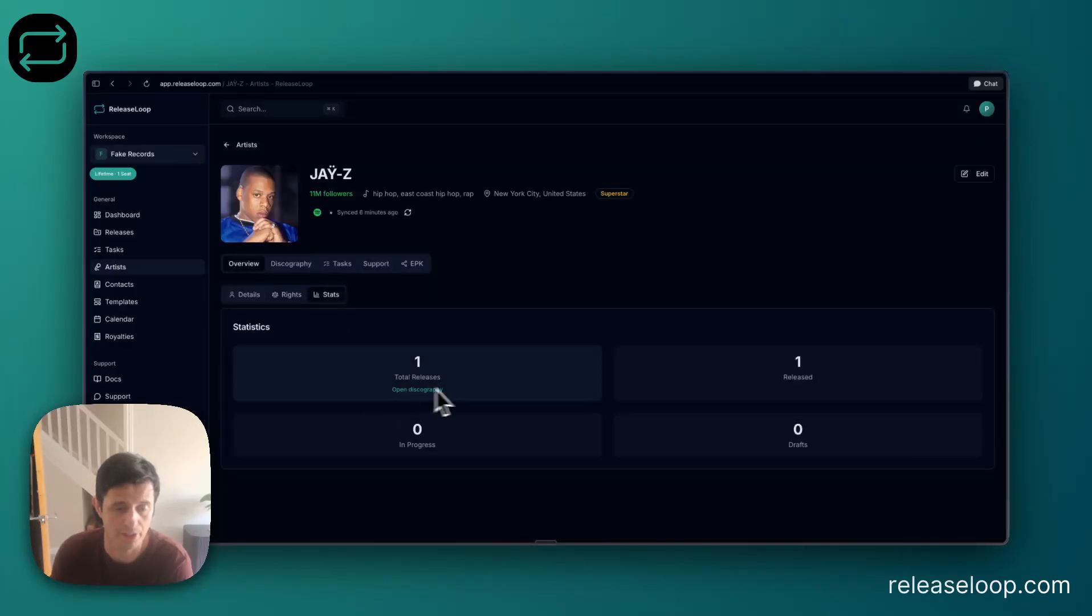
pyautogui.click(315, 274)
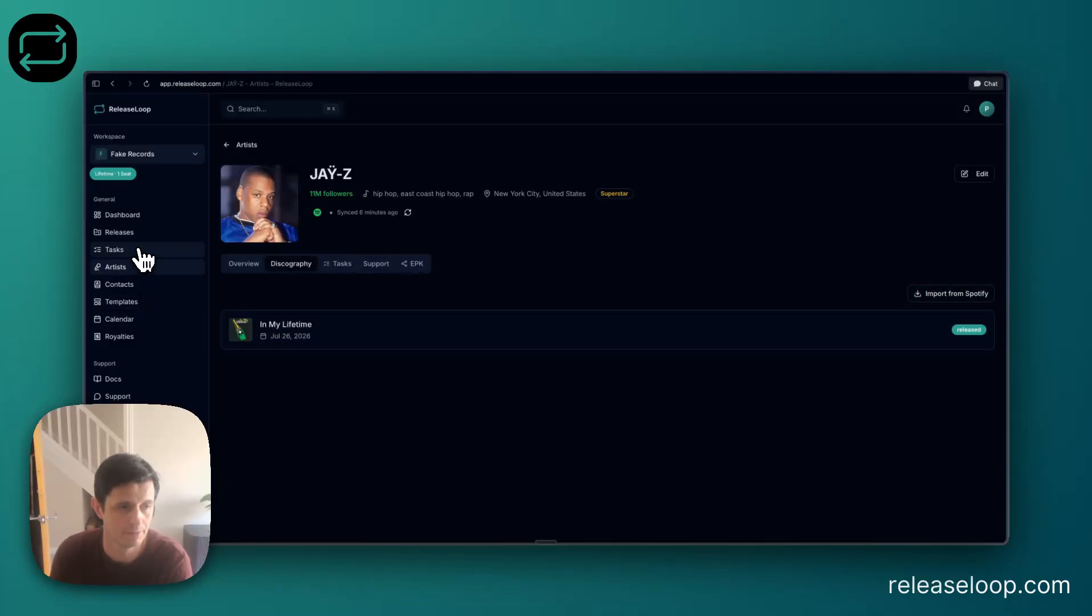
# Review the workspace's royalties overview and the list of releases, then return to the dashboard.
pyautogui.click(129, 337)
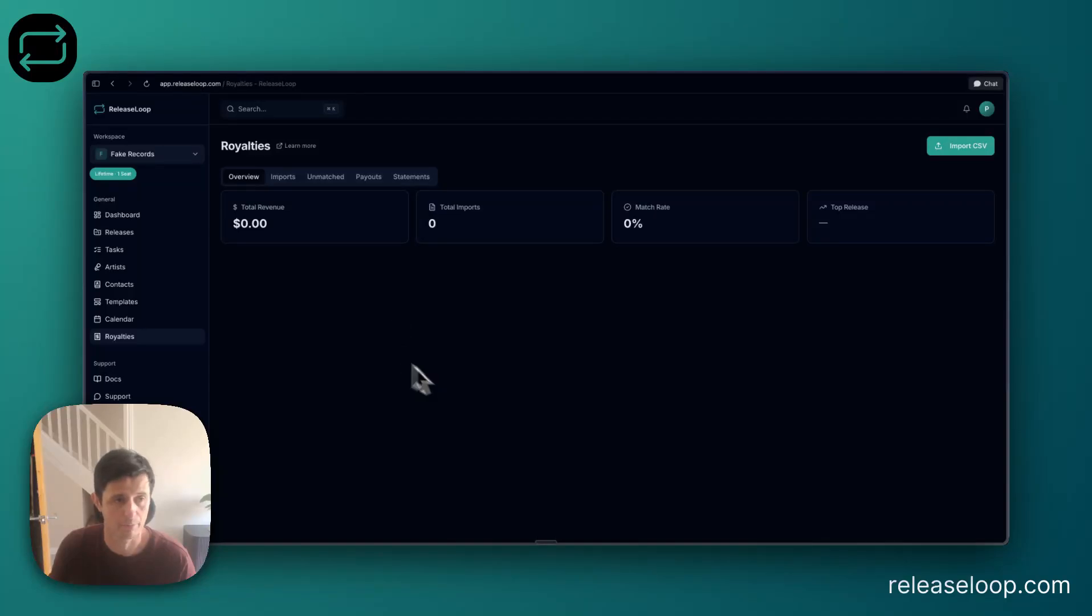
pyautogui.click(149, 236)
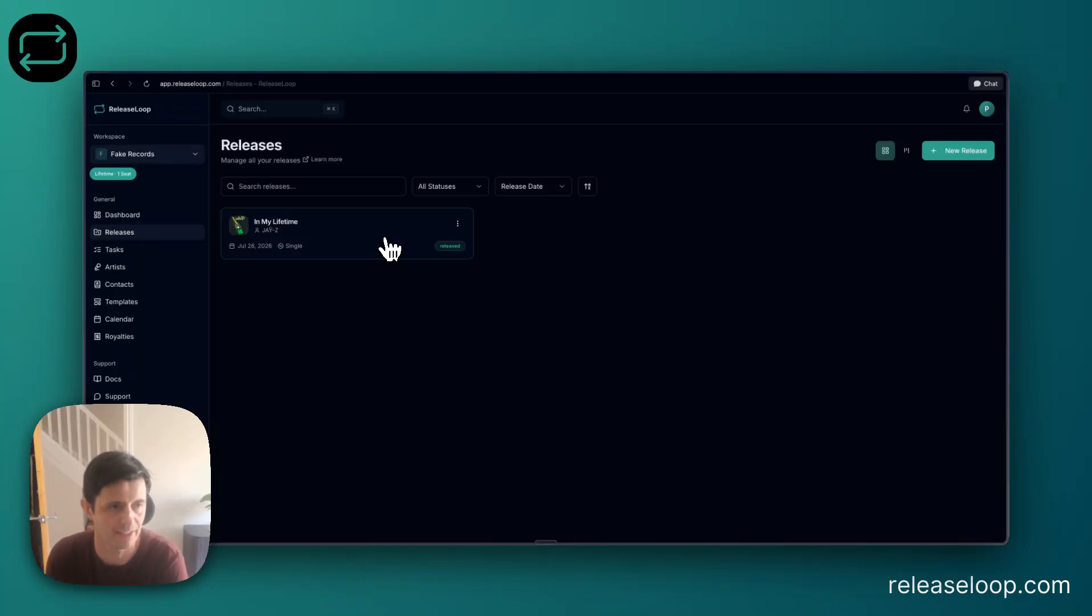
pyautogui.click(143, 222)
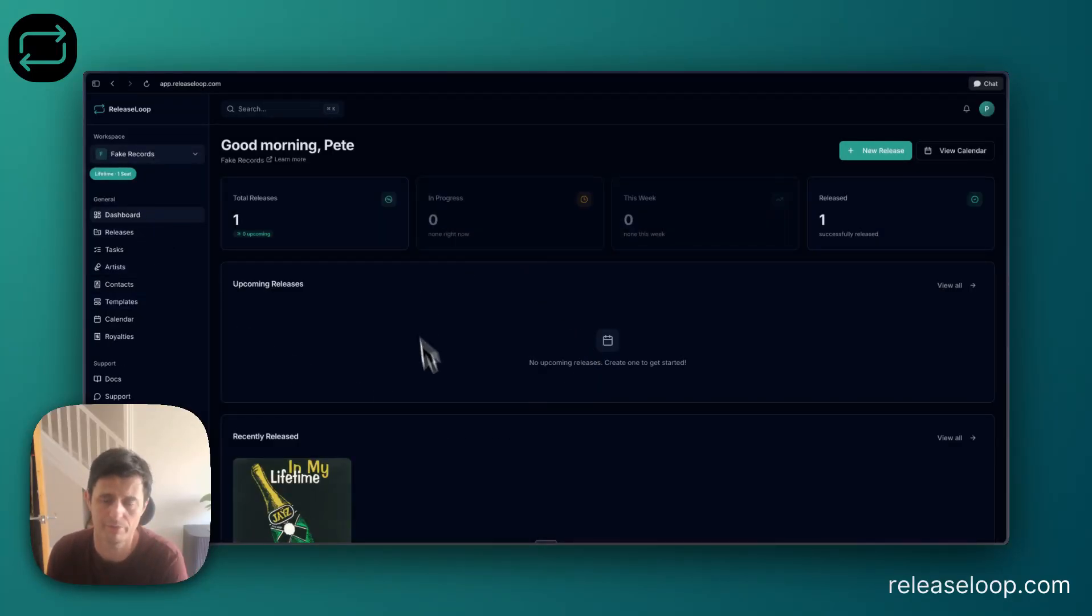